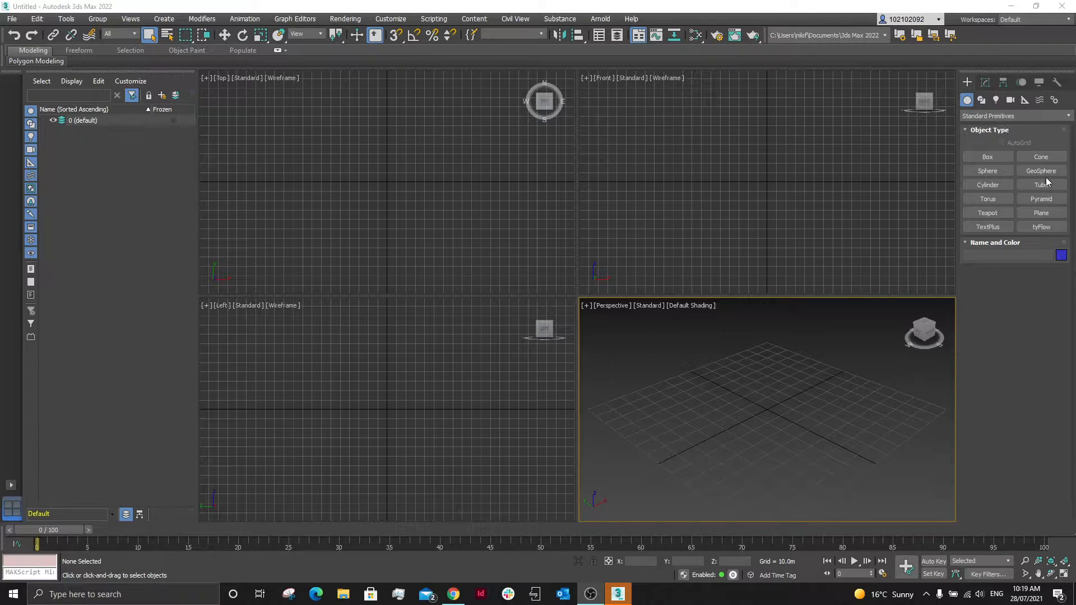
# Create a tyFlow object in the Perspective viewport just beyond the far corner of the grid.
pyautogui.click(1041, 229)
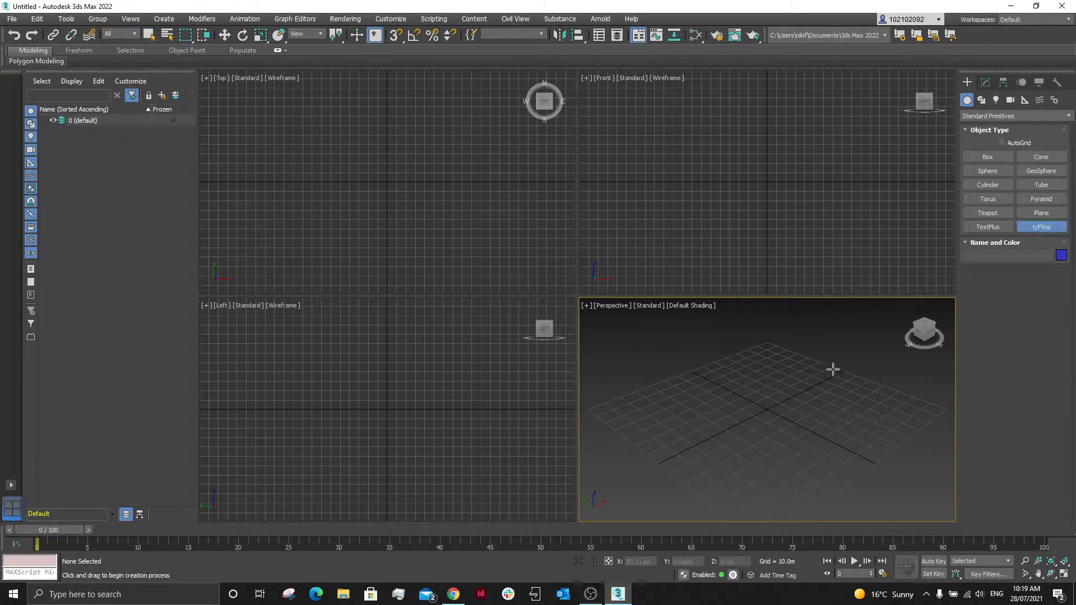
pyautogui.click(794, 343)
pyautogui.moveTo(819, 352); pyautogui.dragTo(815, 348)
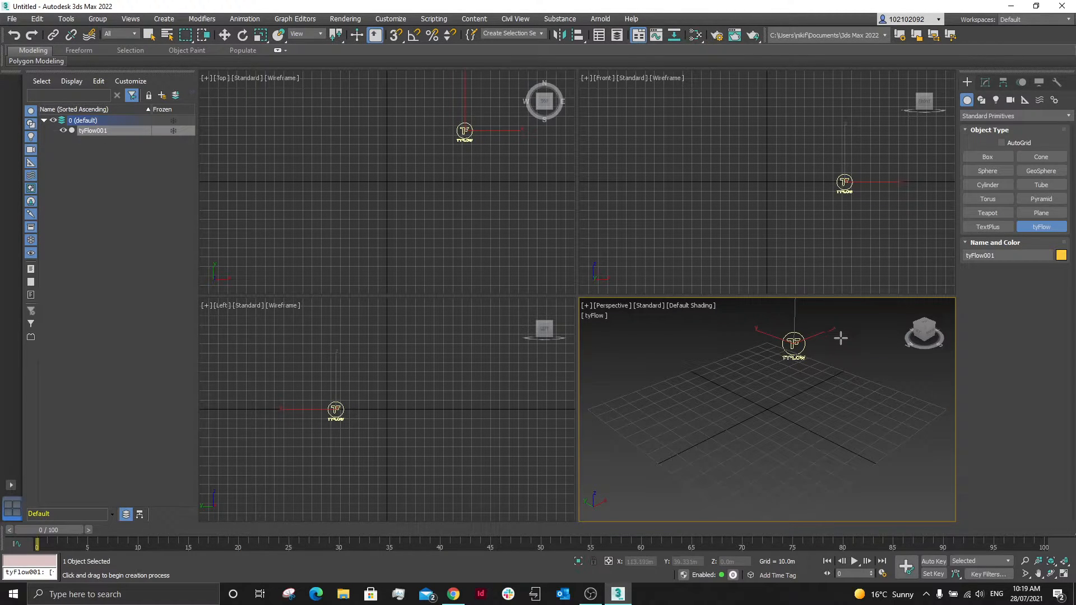
# Draw a rectangular tyIcon helper across the grid in the Perspective viewport.
pyautogui.click(1024, 102)
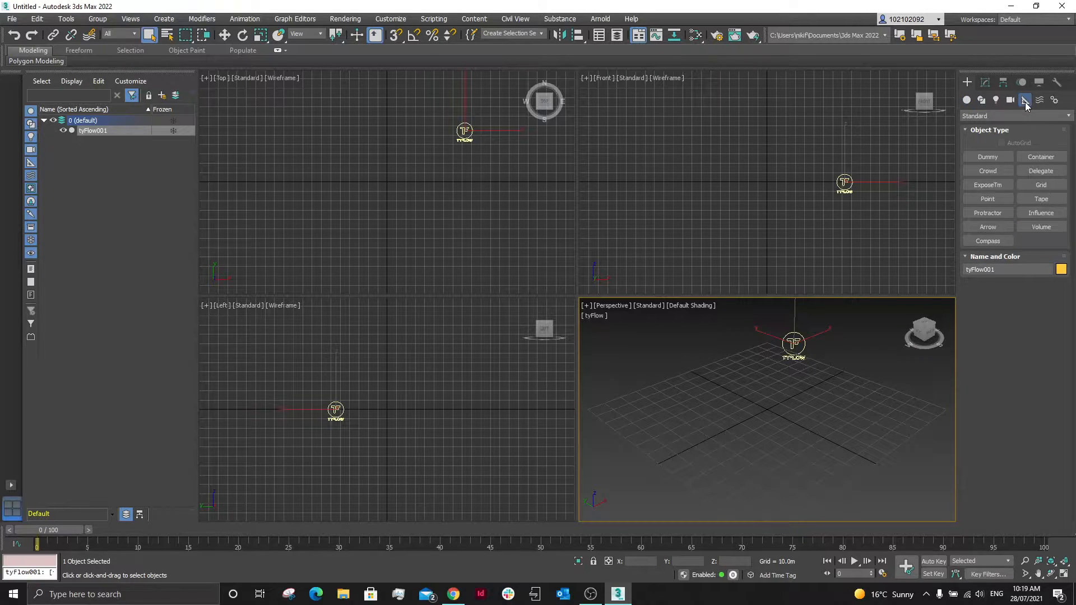
pyautogui.click(998, 117)
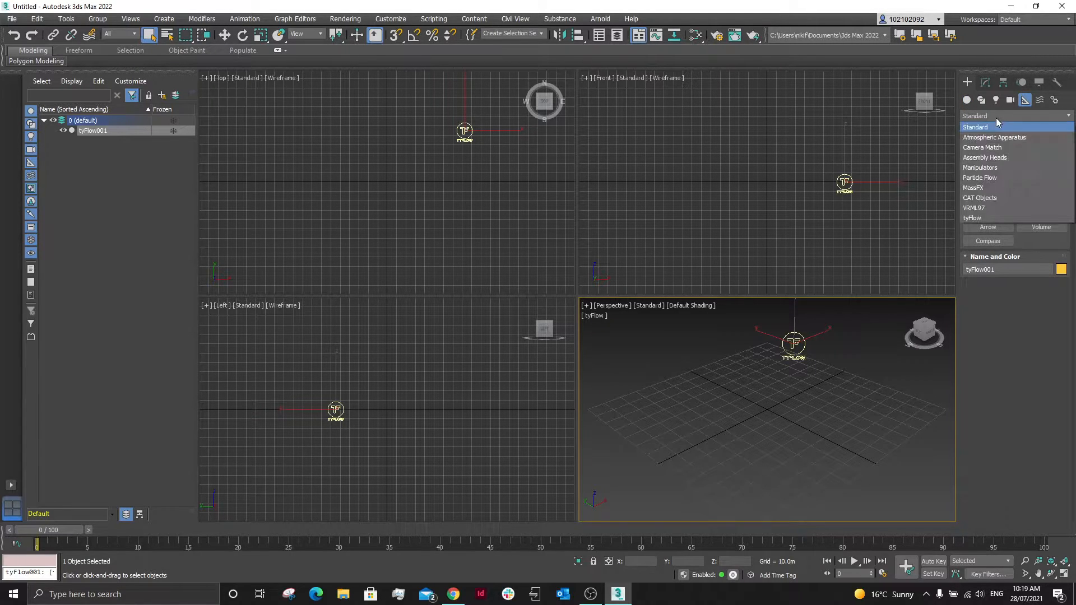
pyautogui.click(988, 219)
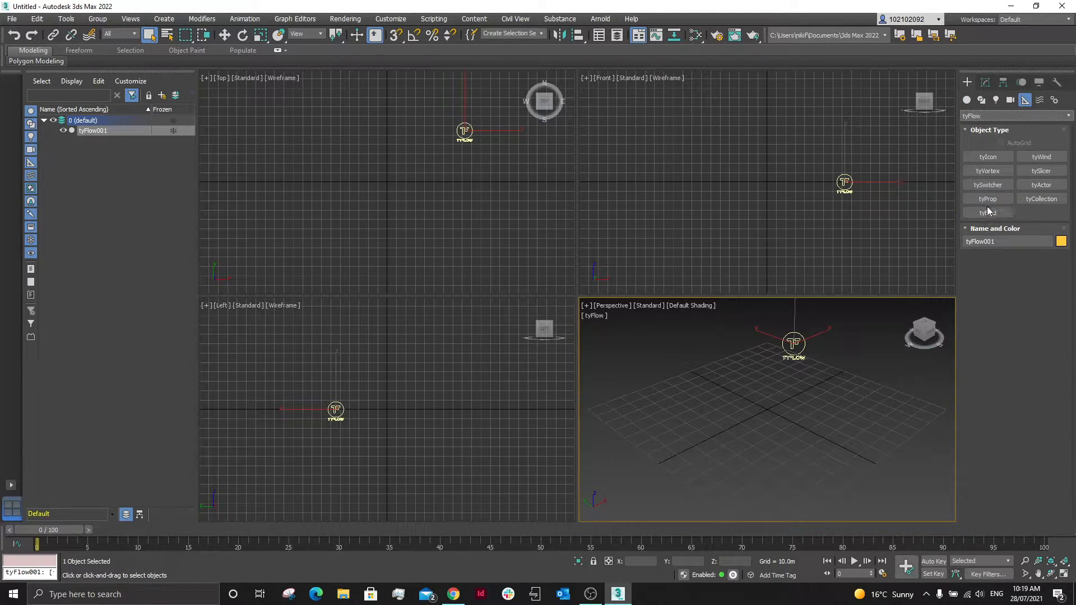
pyautogui.click(989, 158)
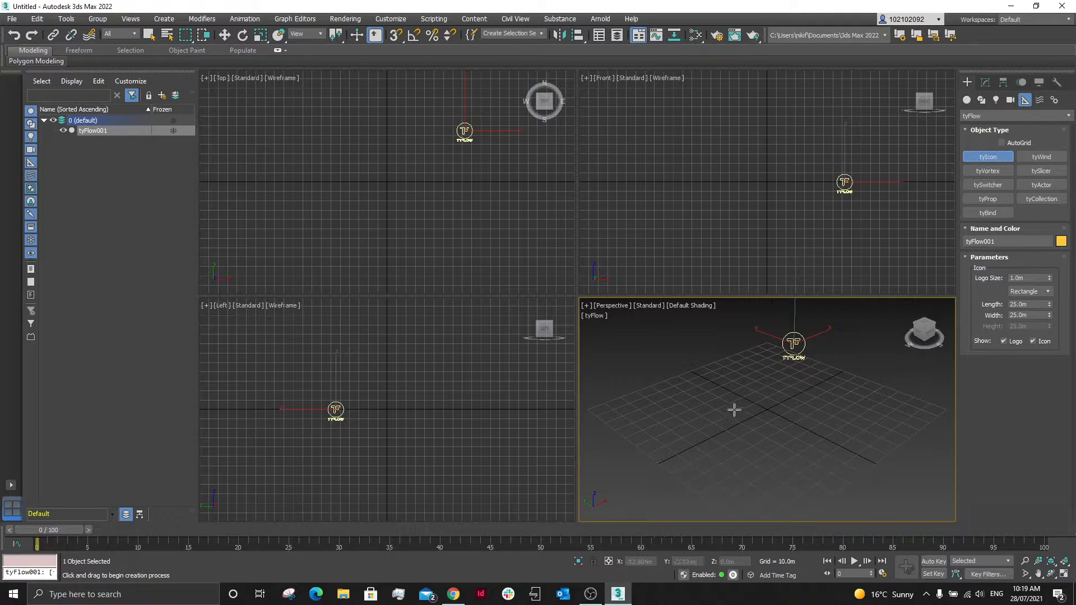
pyautogui.moveTo(676, 400); pyautogui.dragTo(945, 394)
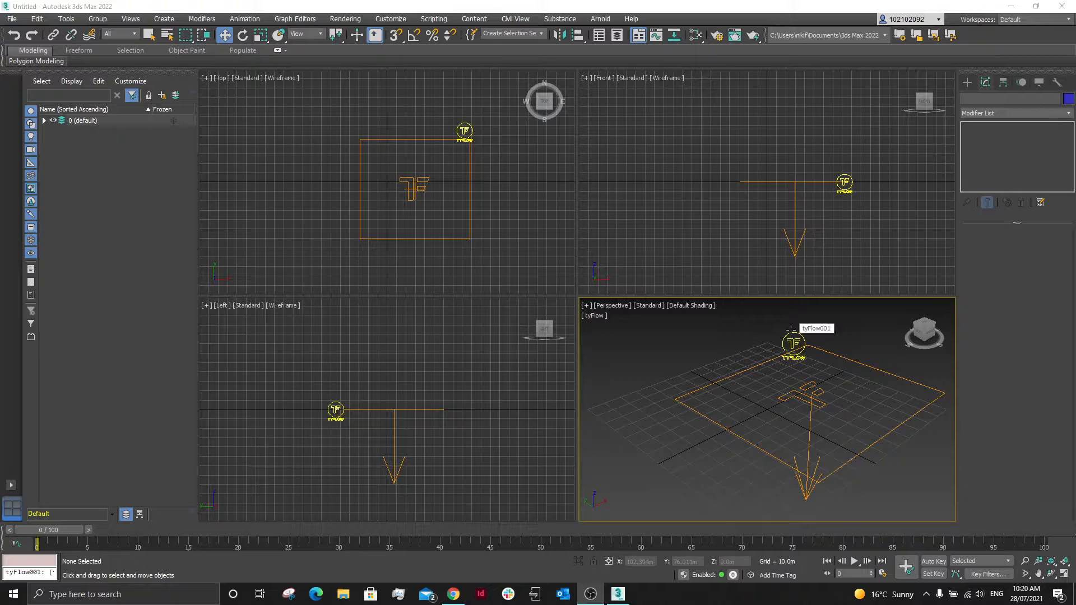
# Open the tyFlow object's editor, then move and narrow its window so the Perspective viewport is uncovered.
pyautogui.click(791, 329)
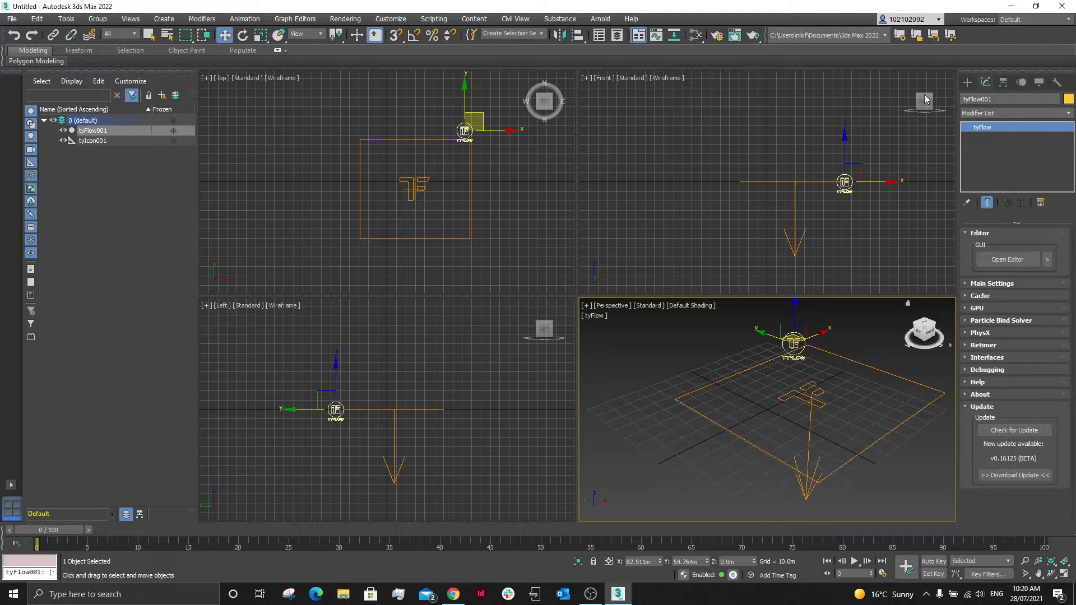
pyautogui.click(1007, 260)
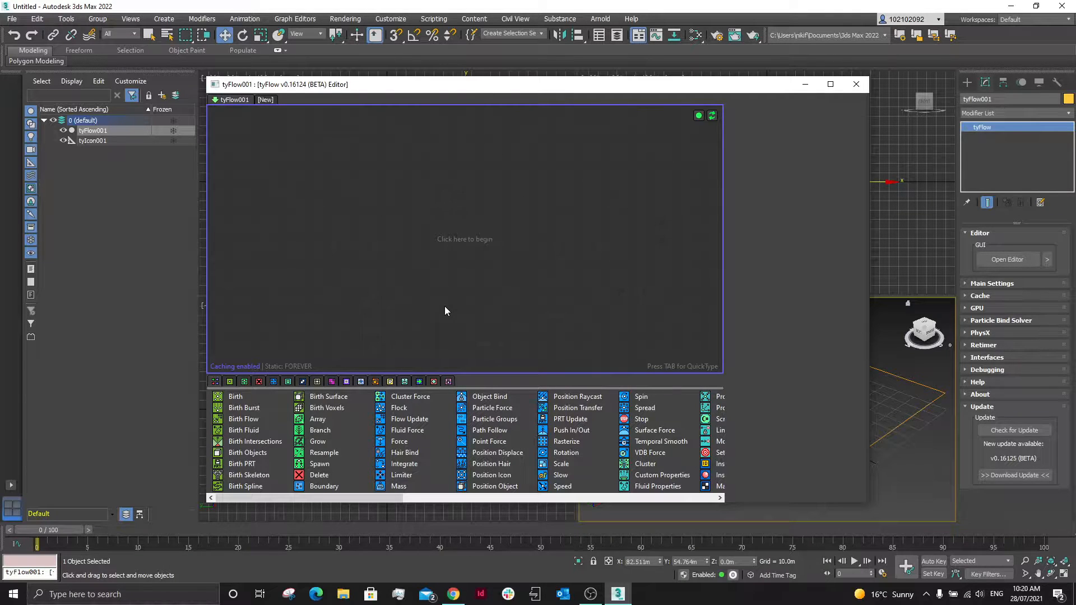
pyautogui.moveTo(509, 93); pyautogui.dragTo(353, 83)
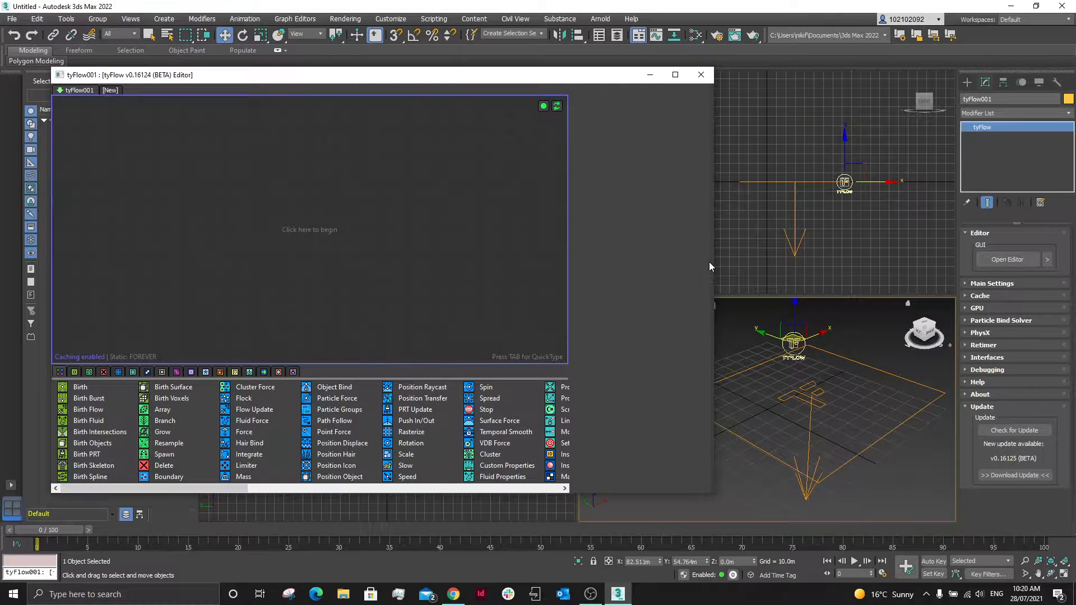
pyautogui.moveTo(713, 271); pyautogui.dragTo(554, 269)
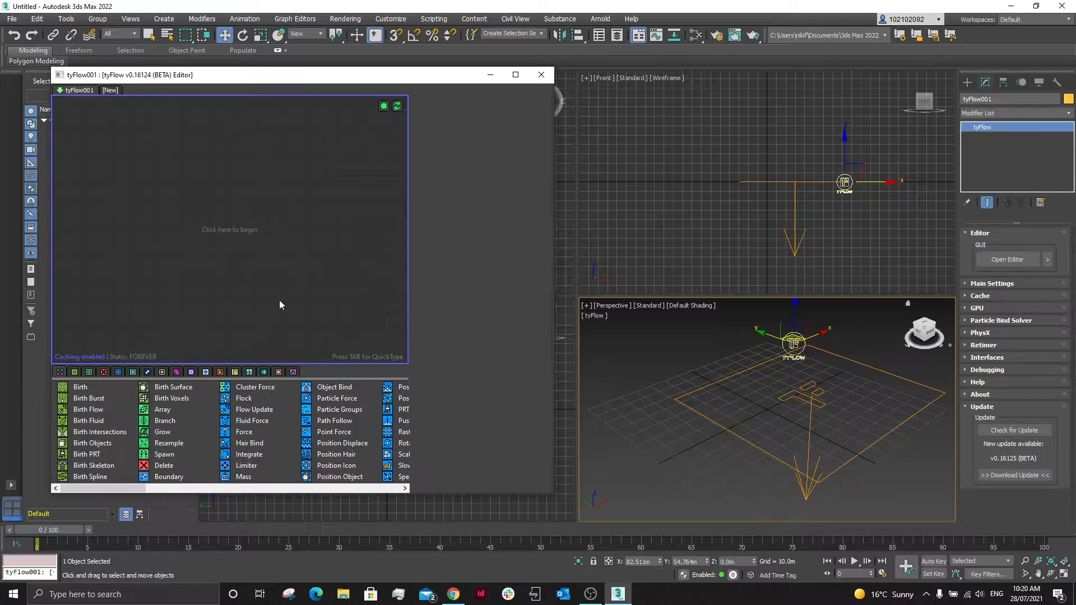
pyautogui.scroll(-3, 682, 430)
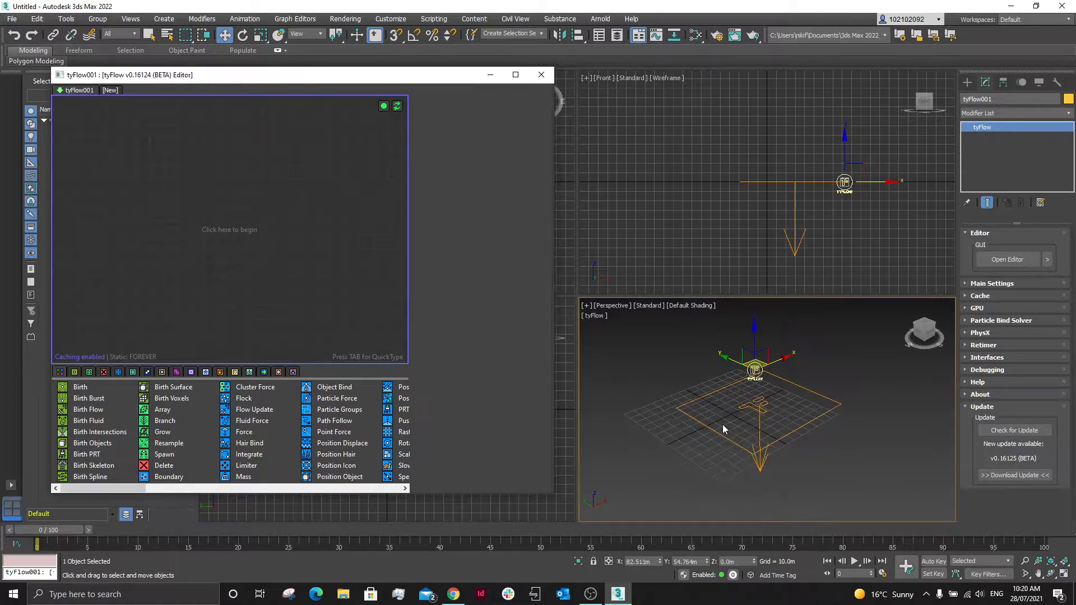
pyautogui.scroll(3, 722, 426)
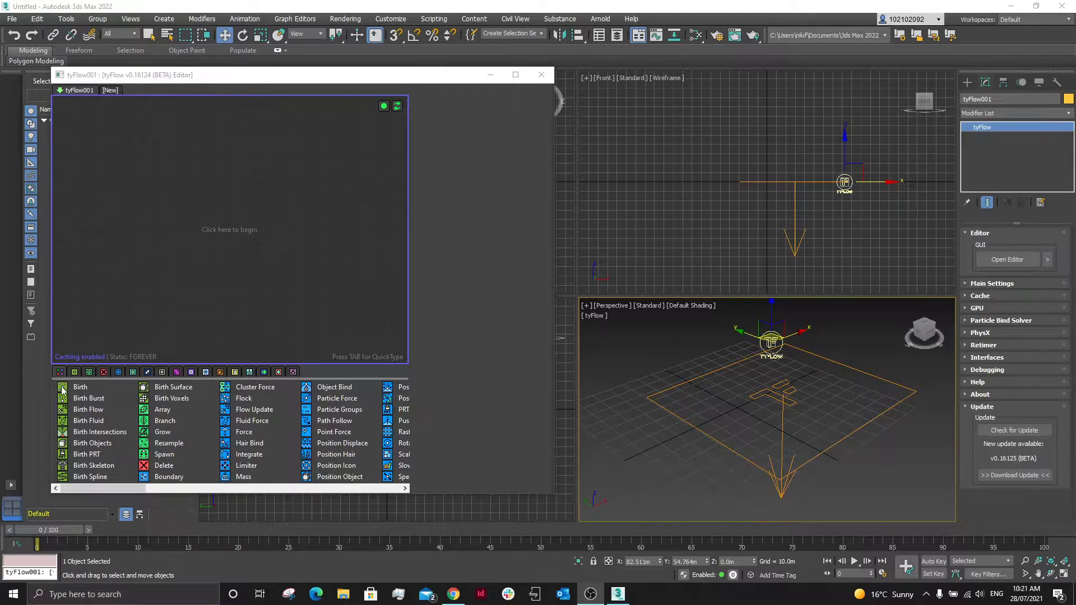
# Create a new event with a Birth operator in the flow and scrub the timeline to frame 29.
pyautogui.moveTo(76, 390); pyautogui.dragTo(185, 206)
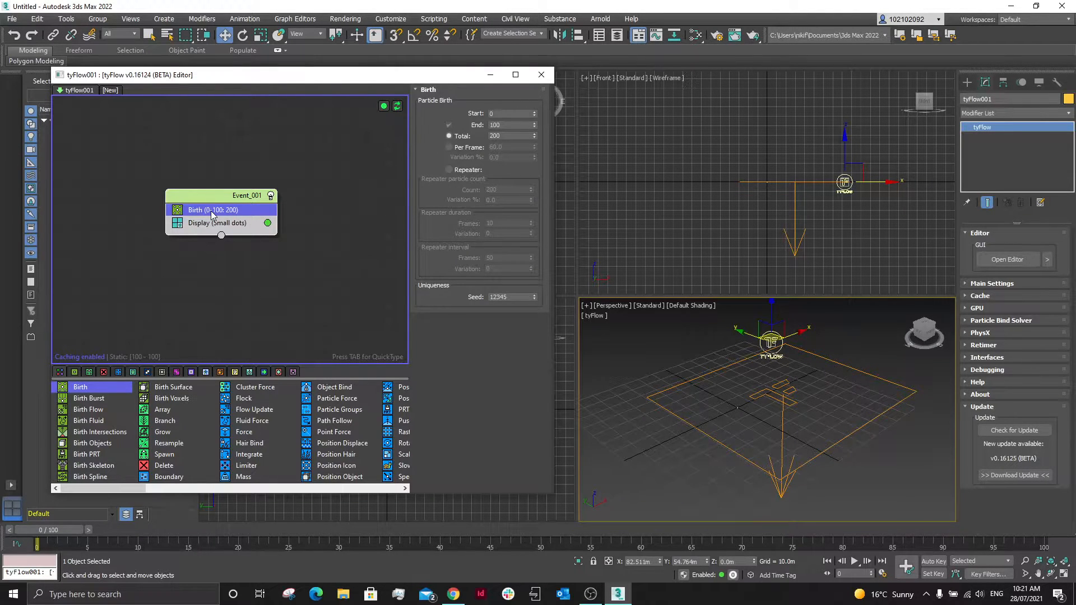
pyautogui.moveTo(63, 526); pyautogui.dragTo(331, 530)
pyautogui.press('w')
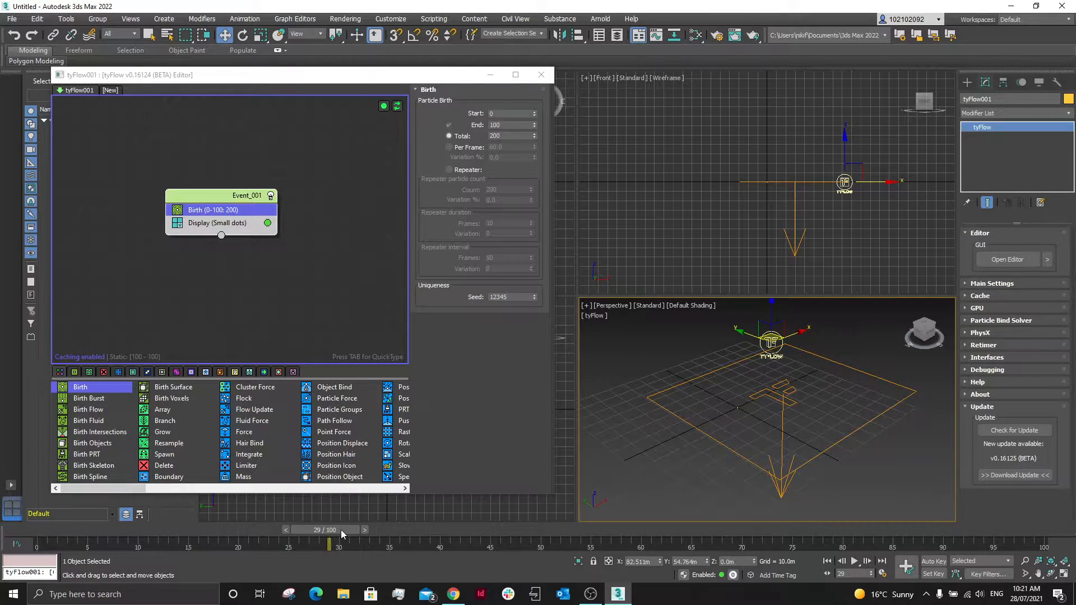
pyautogui.click(747, 418)
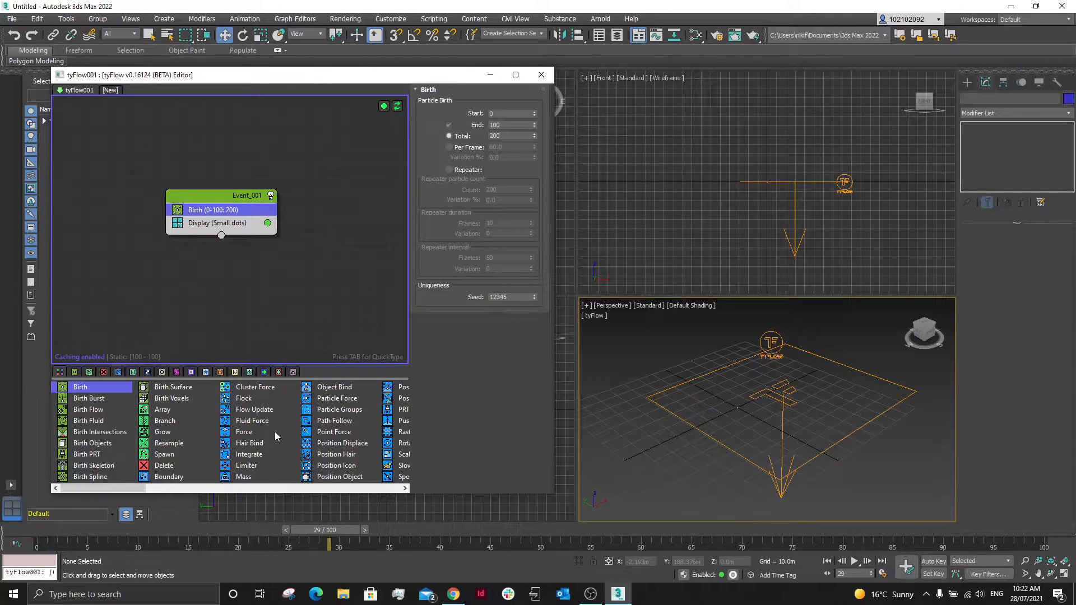
# Add a Position Icon operator and a Shape operator to the event between Birth and Display.
pyautogui.scroll(-3, 275, 431)
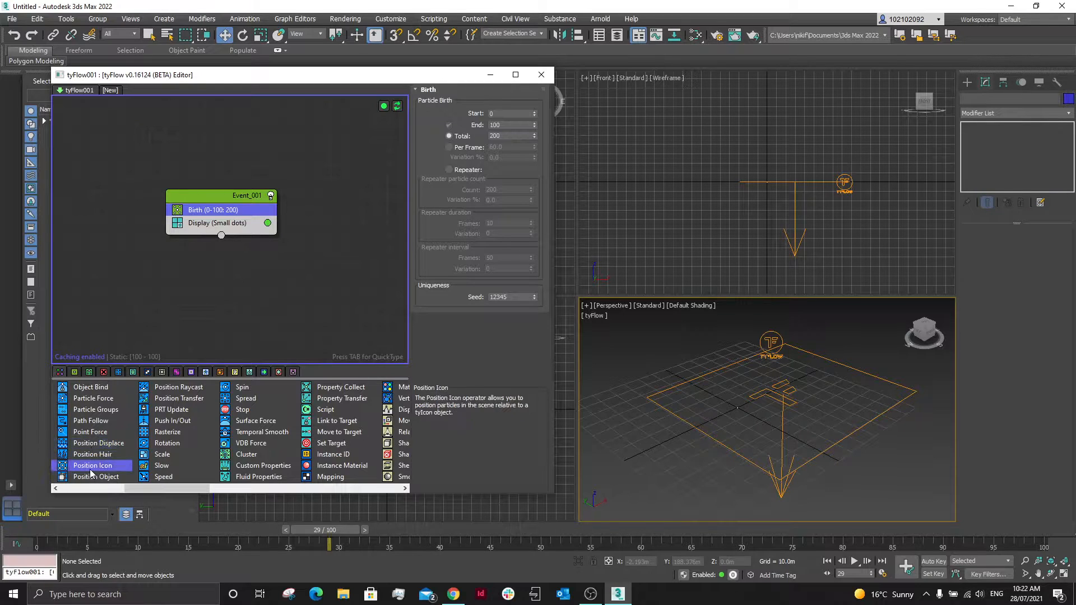
pyautogui.moveTo(61, 469); pyautogui.dragTo(209, 227)
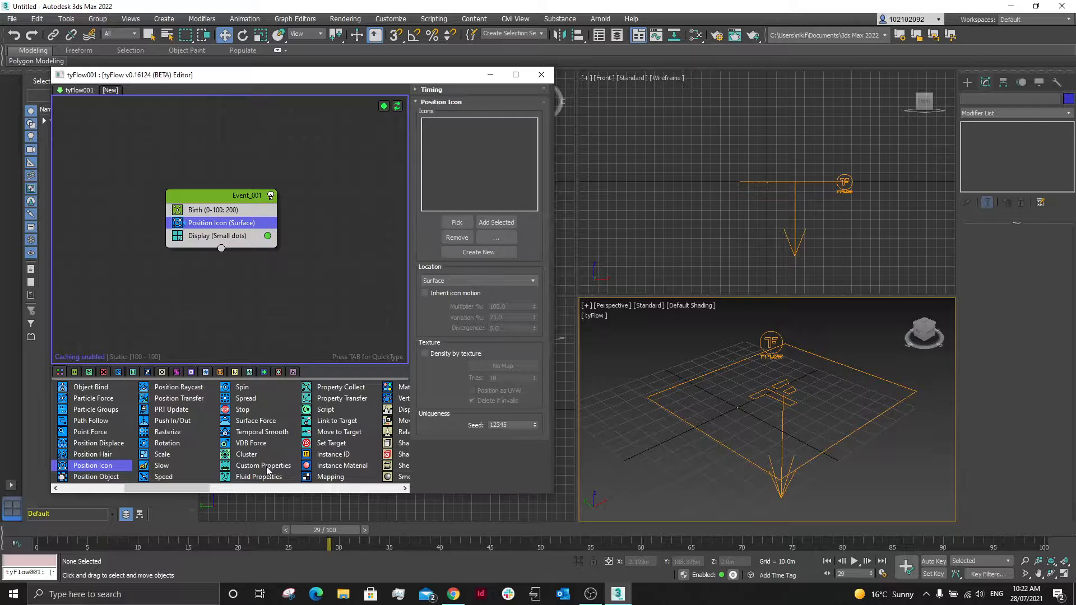
pyautogui.scroll(-3, 318, 426)
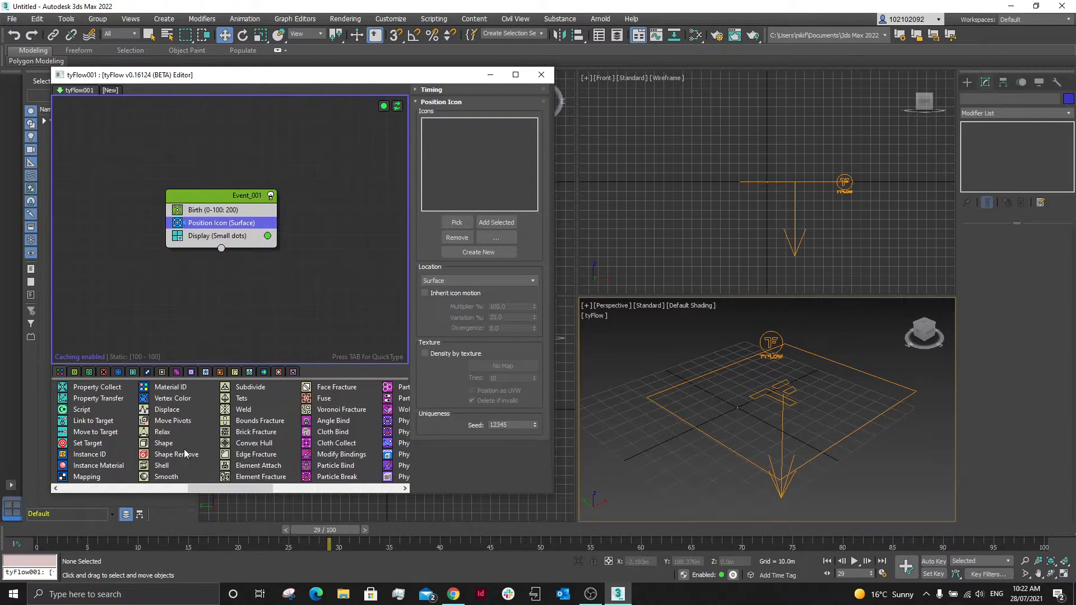
pyautogui.moveTo(170, 447); pyautogui.dragTo(203, 232)
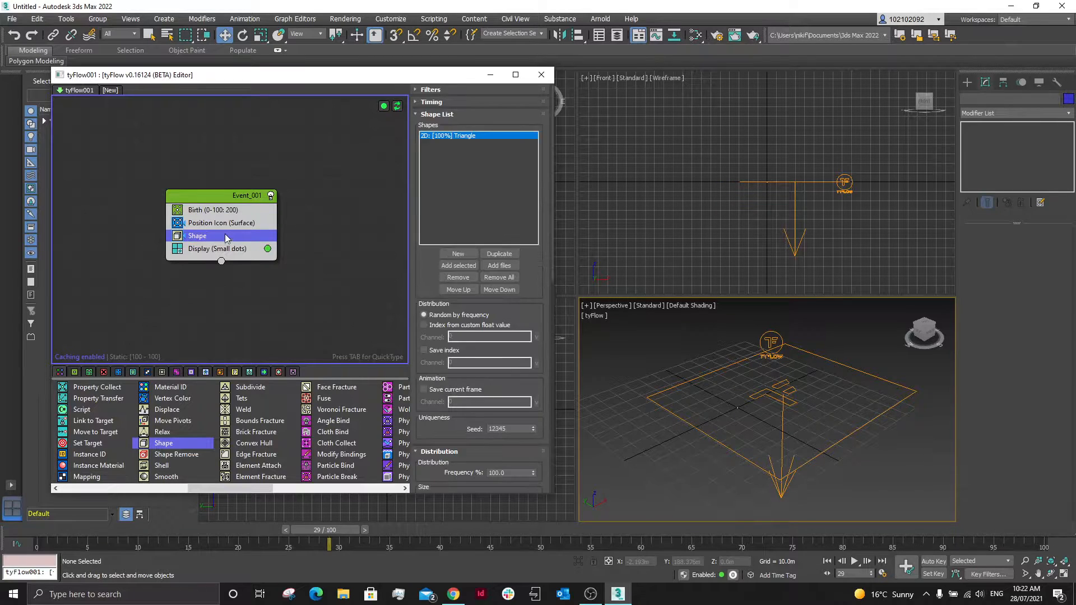
# Set the Shape operator's mesh type to the 3D Sphere (MidRes).
pyautogui.scroll(-5, 435, 332)
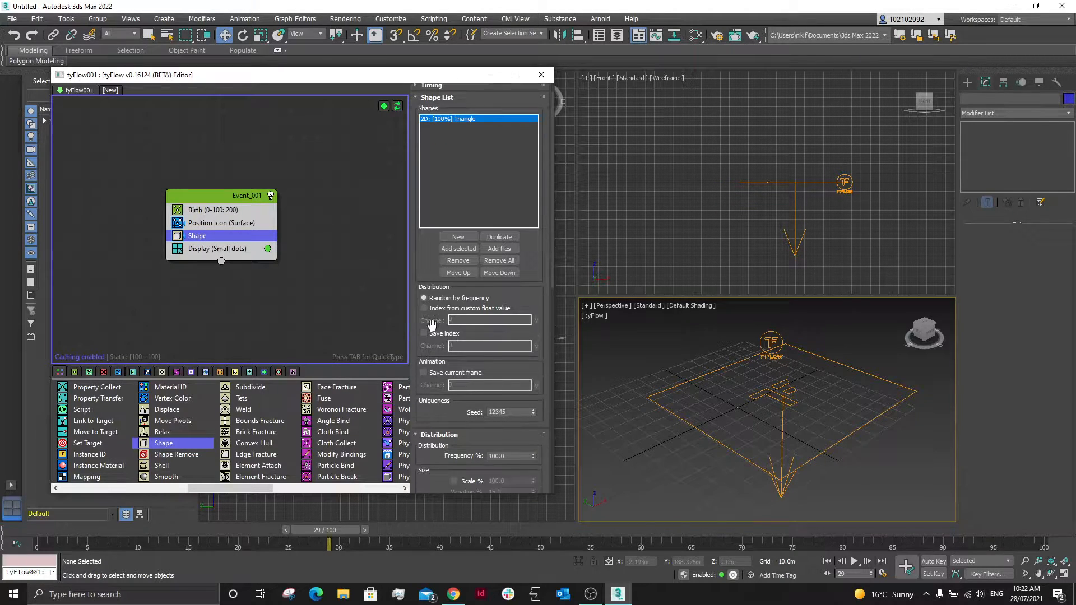
pyautogui.scroll(-1, 435, 381)
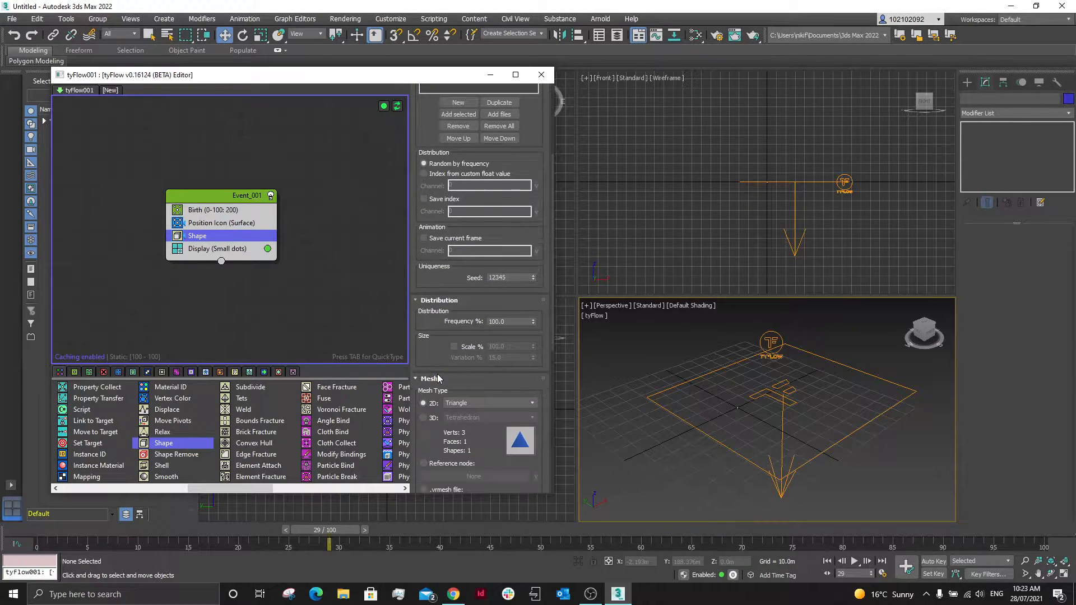
pyautogui.click(428, 418)
pyautogui.click(480, 417)
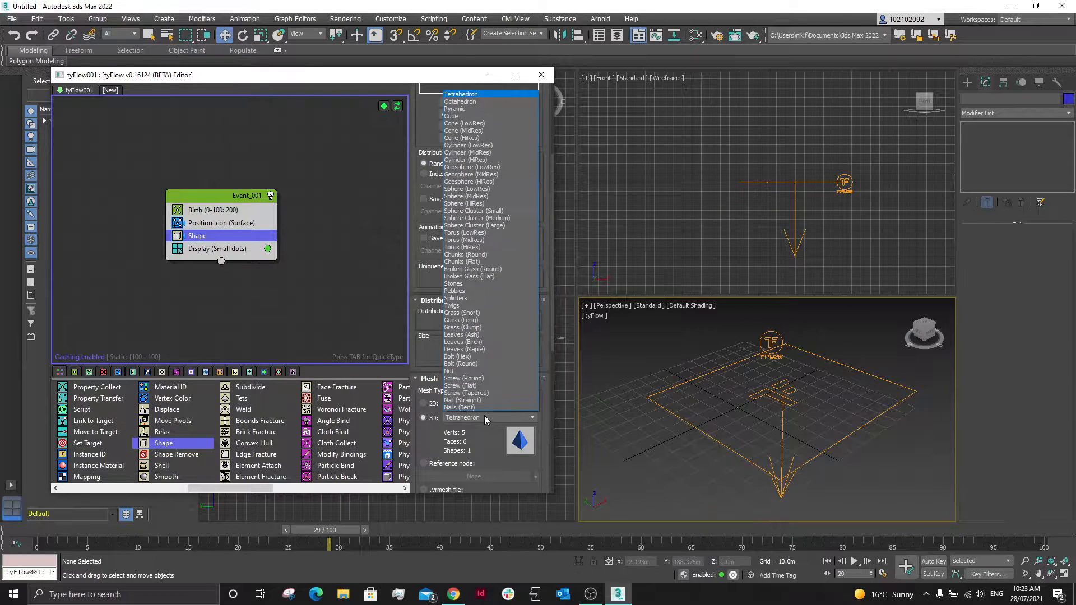
pyautogui.click(483, 196)
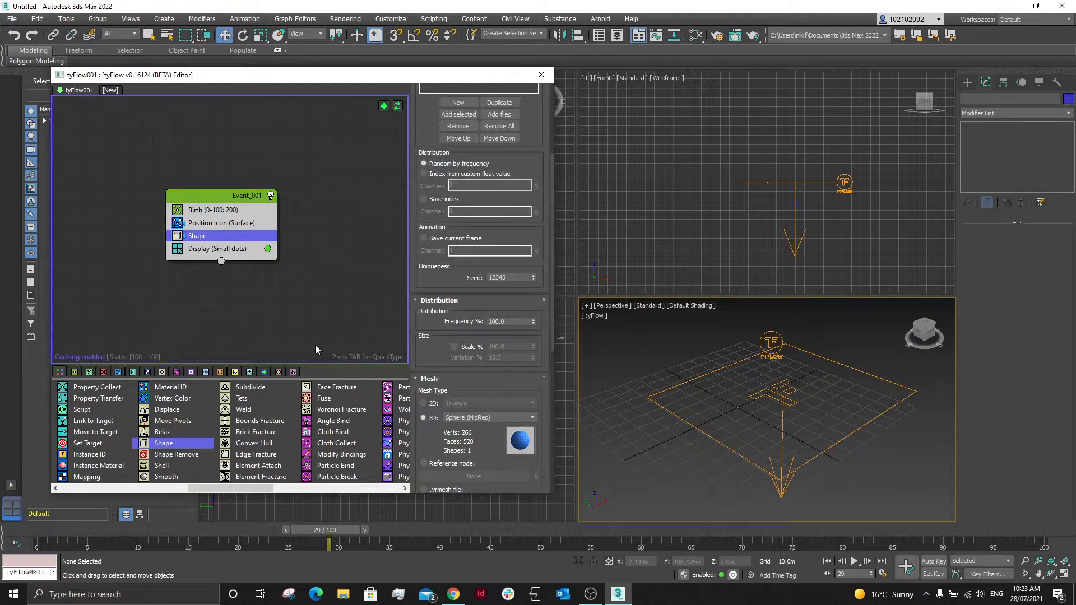
# Set the Display operator's type to Geometry and scrub the timeline to frame 19.
pyautogui.click(239, 252)
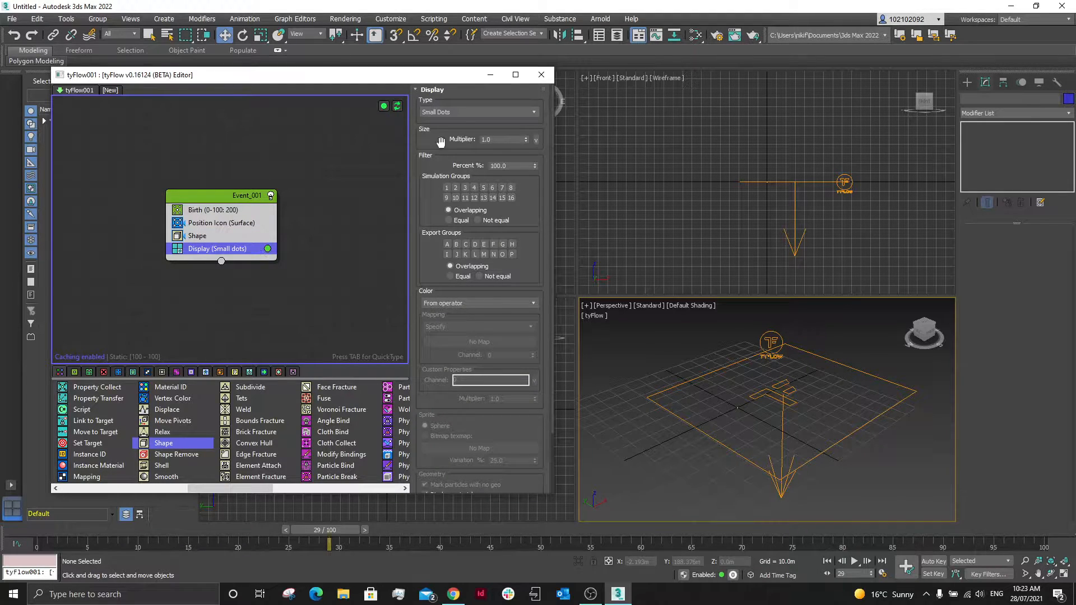
pyautogui.click(461, 113)
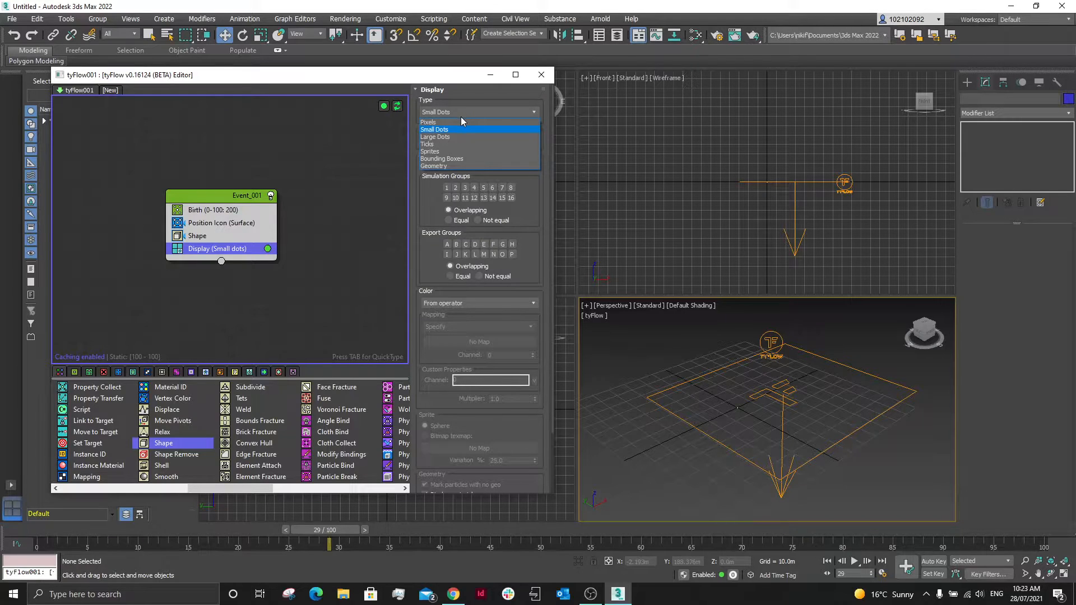
pyautogui.click(439, 167)
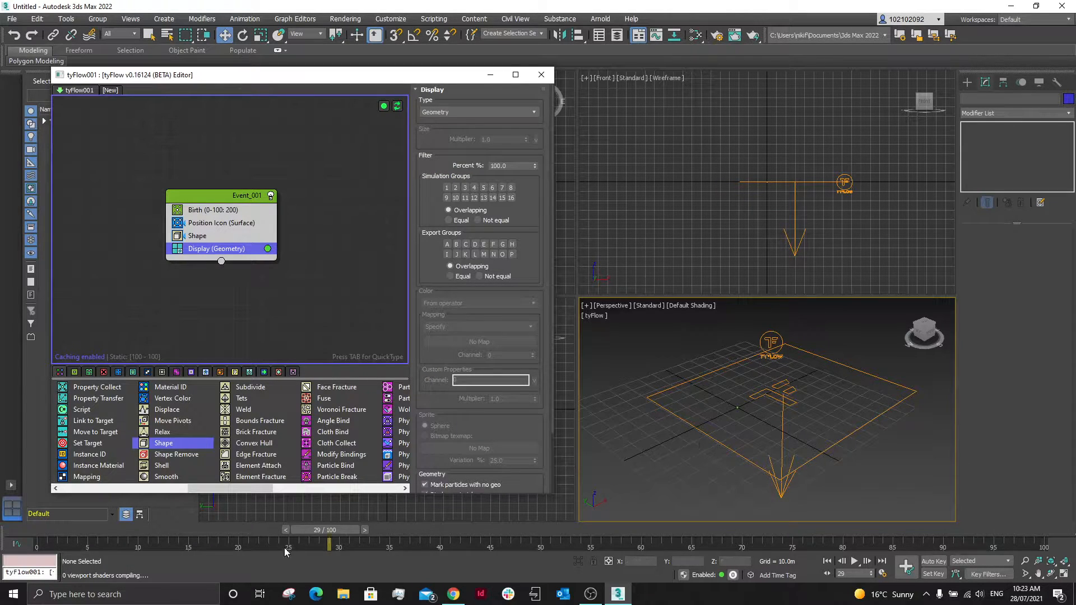
pyautogui.moveTo(340, 533); pyautogui.dragTo(308, 538)
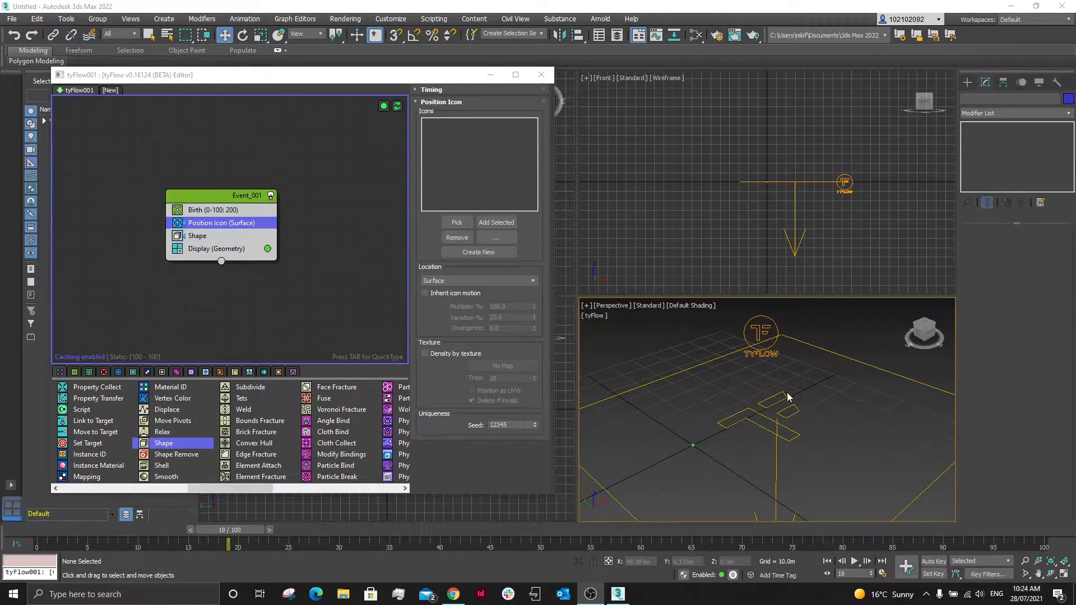
# Assign tyIcon001 as the Position Icon operator's icon and scrub the timeline to frame 36.
pyautogui.click(457, 224)
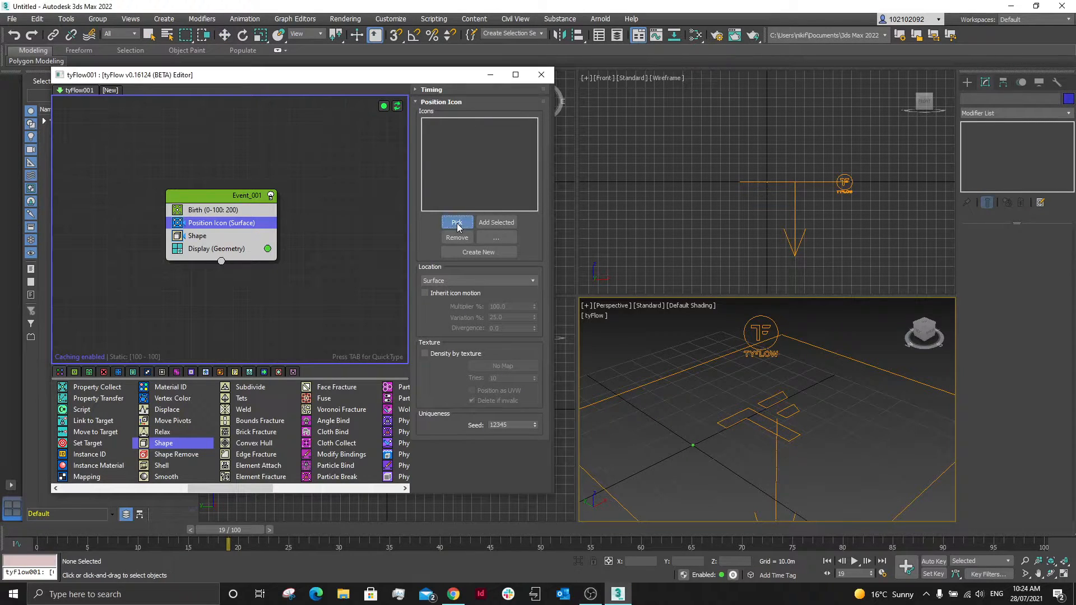
pyautogui.click(754, 424)
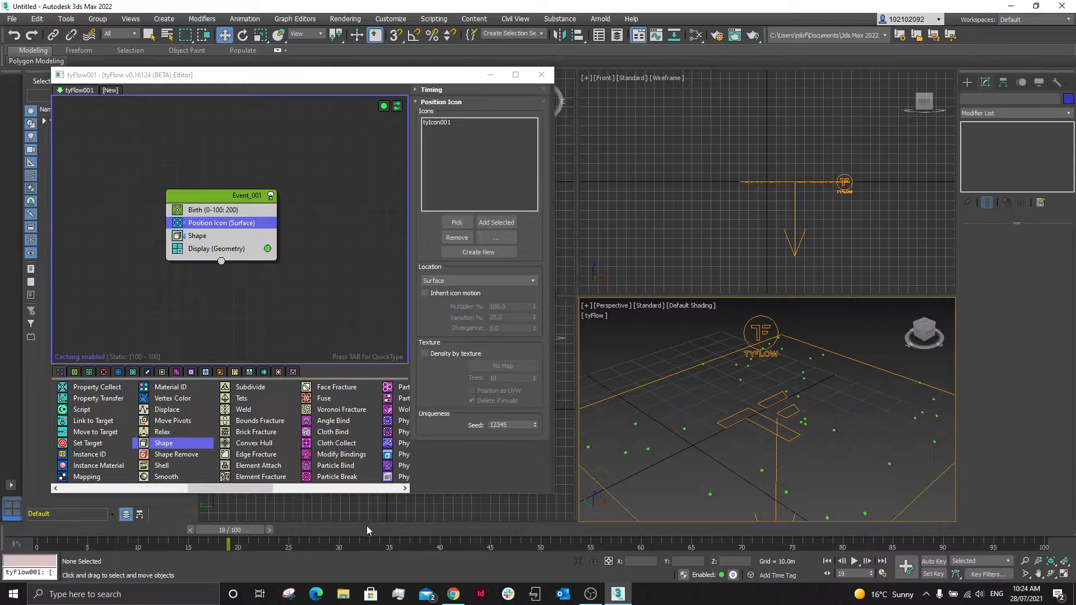
pyautogui.moveTo(228, 532); pyautogui.dragTo(132, 539)
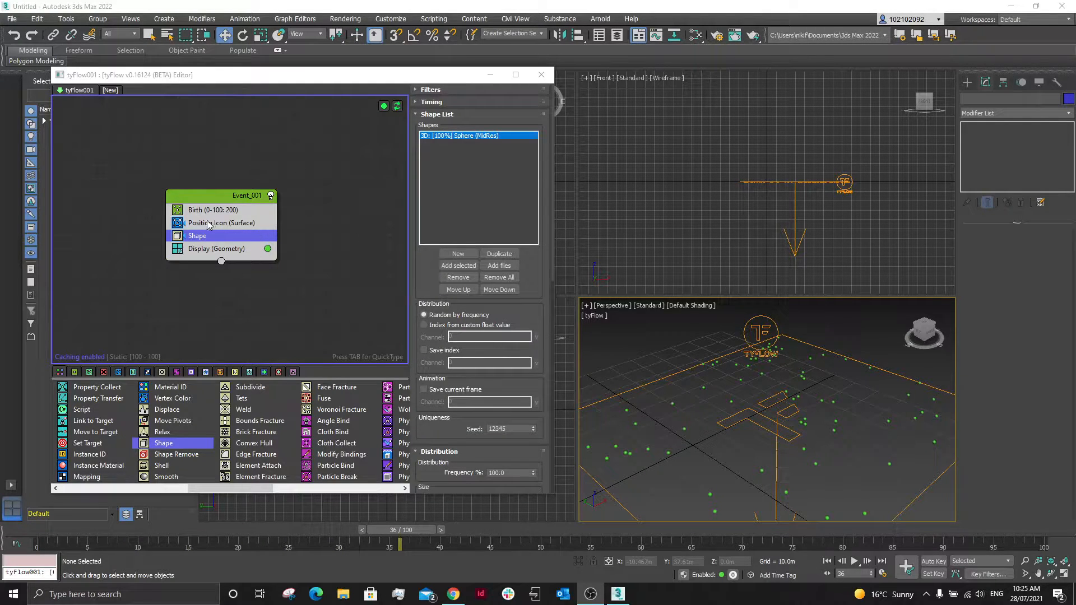
# Enable size scaling in the Shape operator with Scale at 350.5% and Variation at 70.9%.
pyautogui.scroll(-3, 448, 432)
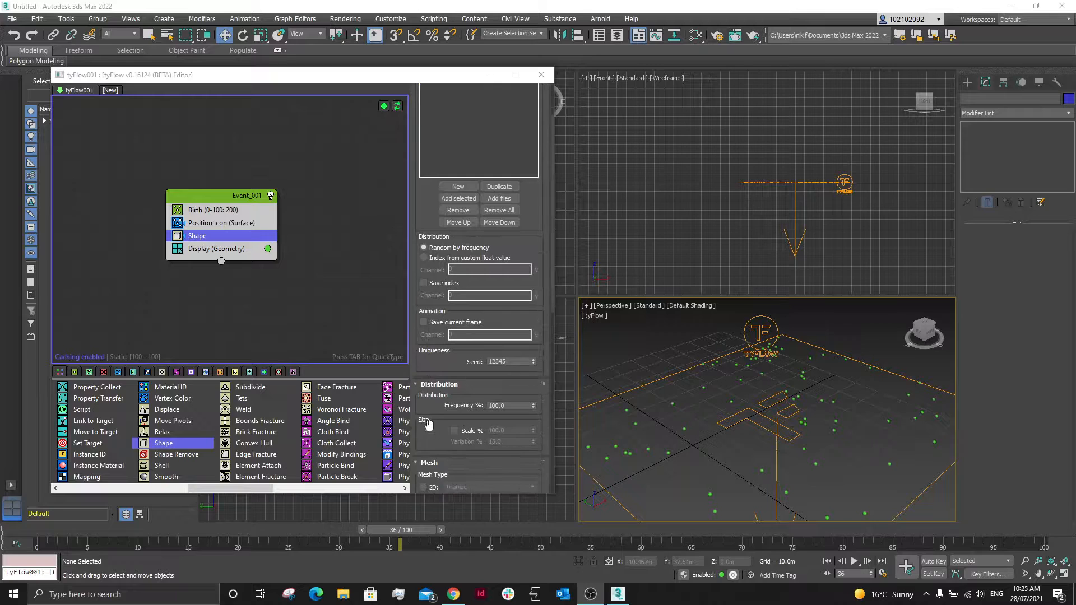
pyautogui.click(453, 430)
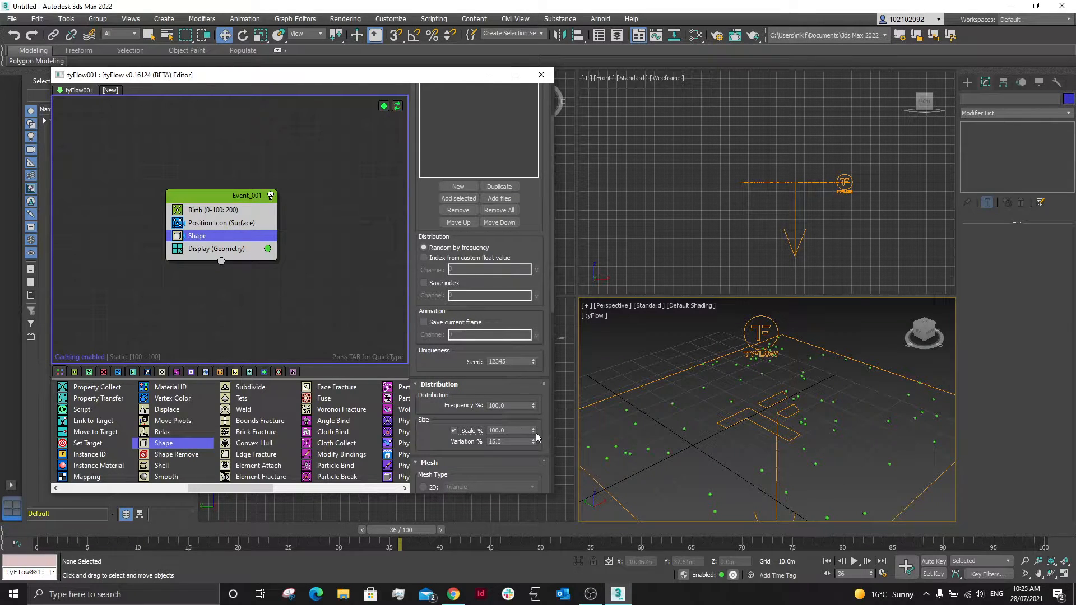
pyautogui.moveTo(532, 435); pyautogui.dragTo(542, 180)
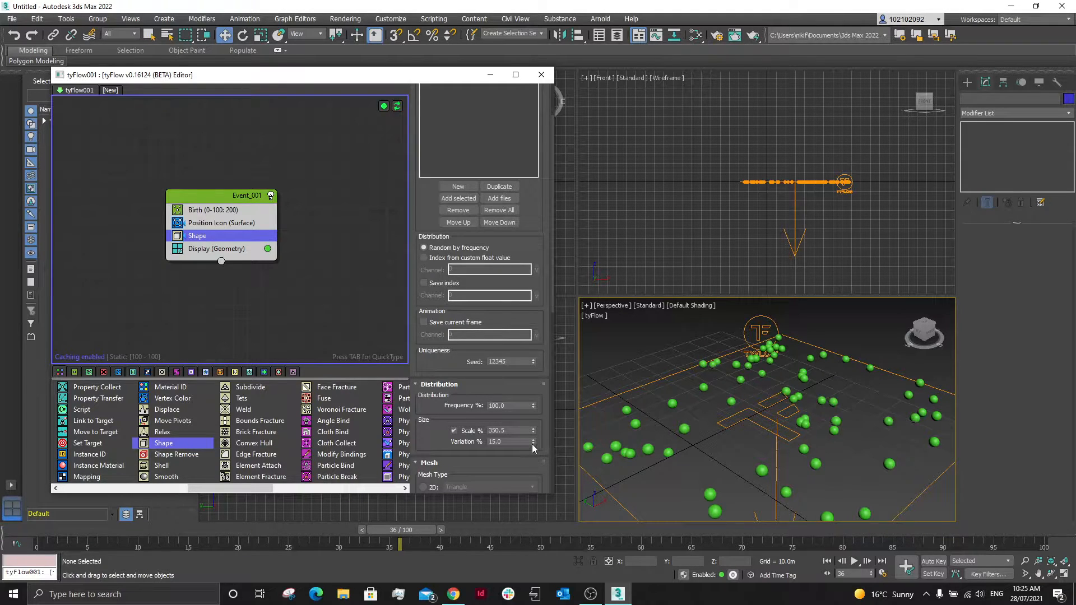
pyautogui.moveTo(534, 445); pyautogui.dragTo(543, 186)
pyautogui.moveTo(542, 150); pyautogui.dragTo(559, 122)
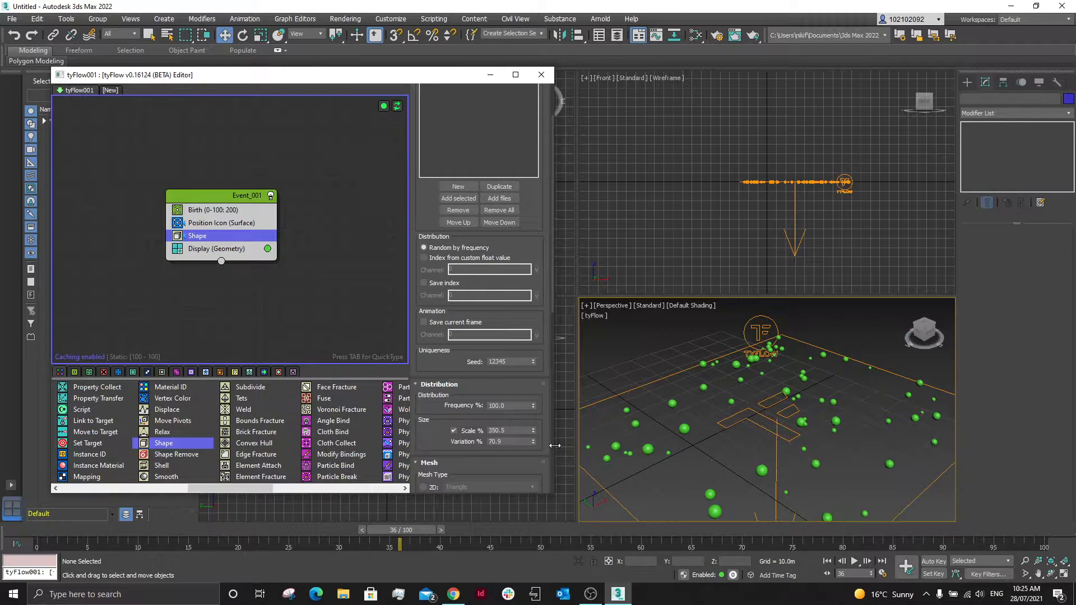
# Set the Shape operator's Scale to 397.9% and scrub the timeline to frame 40.
pyautogui.moveTo(532, 431); pyautogui.dragTo(540, 408)
pyautogui.moveTo(556, 275); pyautogui.dragTo(549, 168)
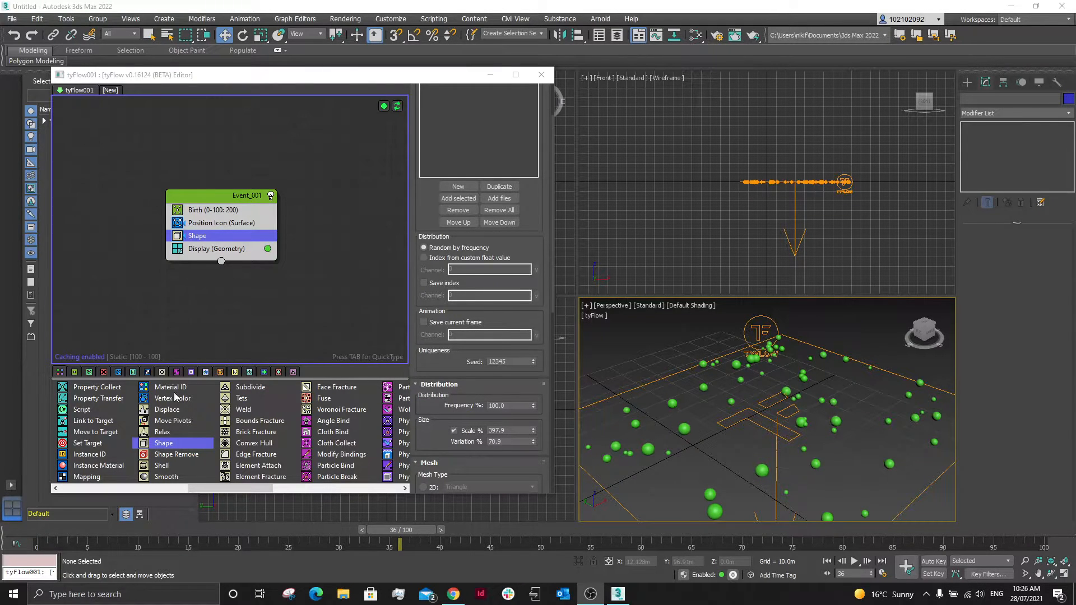
pyautogui.moveTo(434, 530); pyautogui.dragTo(457, 543)
pyautogui.press('w')
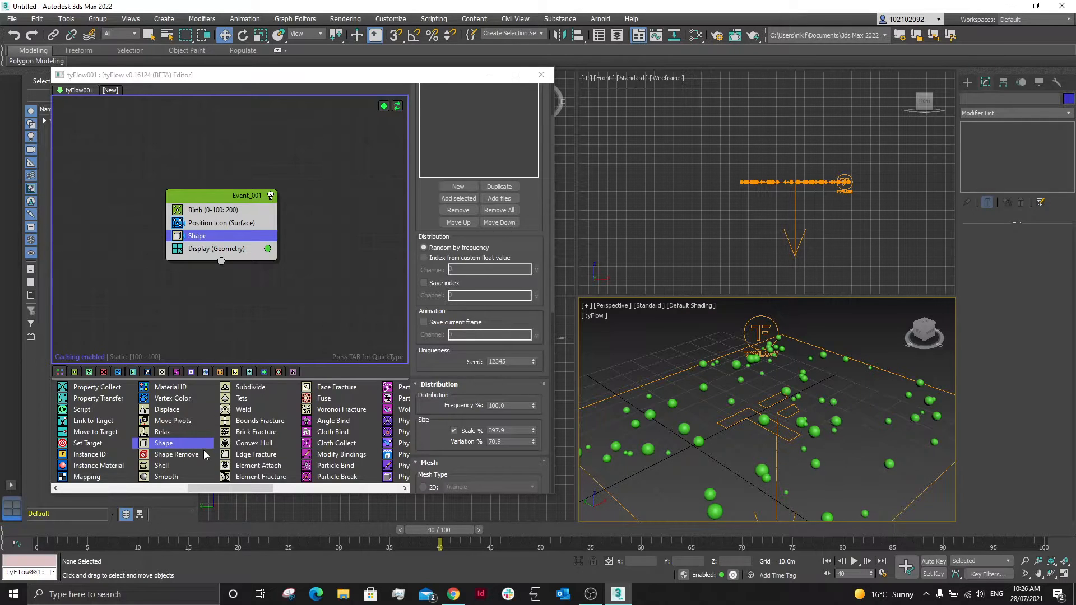
# Add a Speed operator between Shape and Display in Event_001 and scrub the timeline to frame 31.
pyautogui.scroll(-3, 204, 455)
pyautogui.scroll(-3, 227, 417)
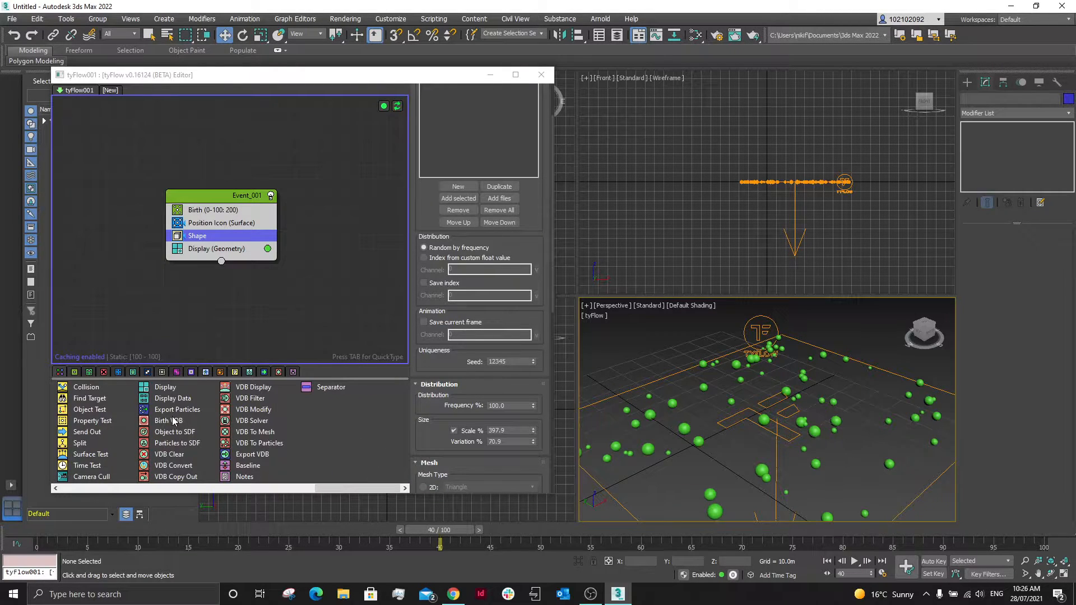
pyautogui.scroll(3, 173, 421)
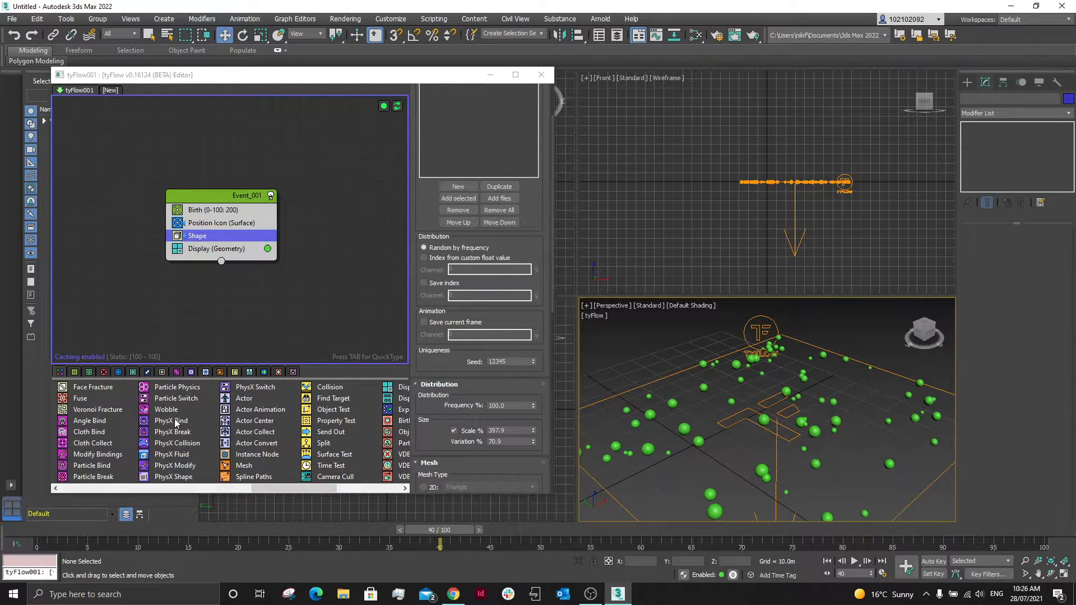
pyautogui.scroll(9, 174, 419)
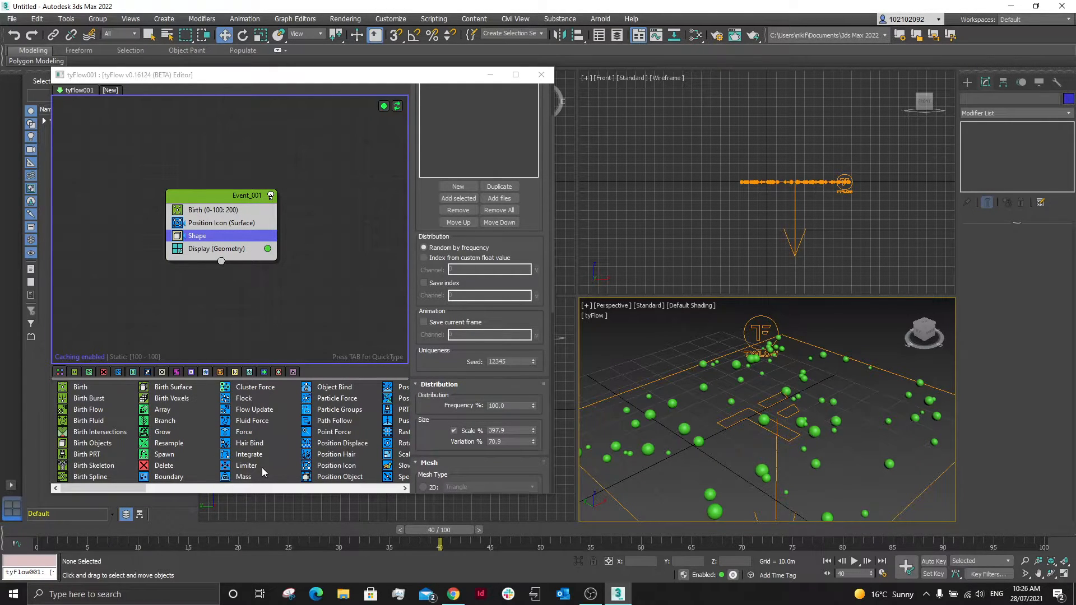
pyautogui.scroll(-3, 261, 467)
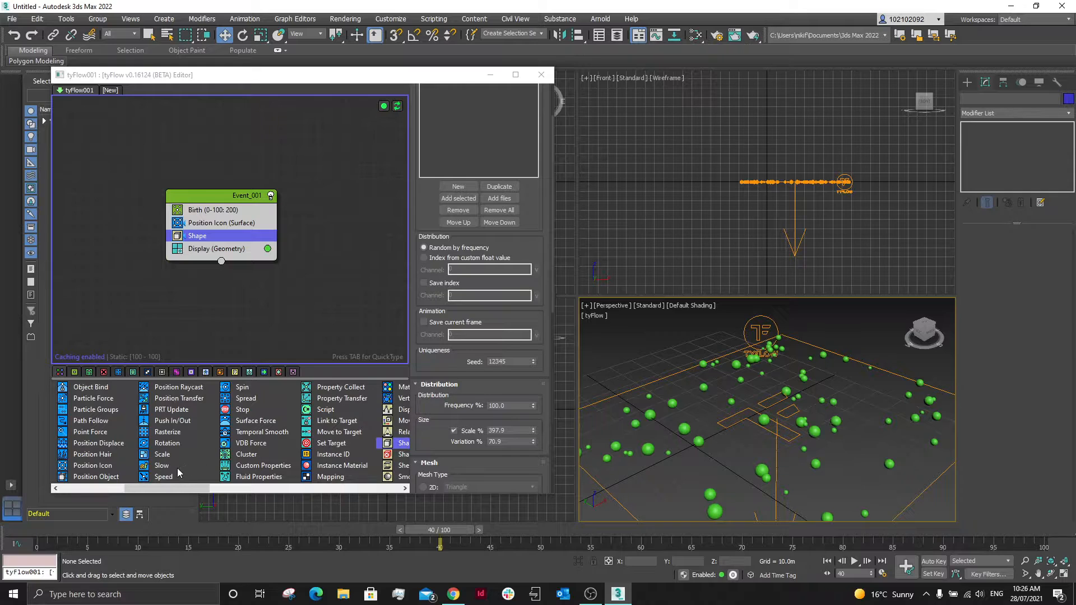
pyautogui.moveTo(162, 477); pyautogui.dragTo(223, 239)
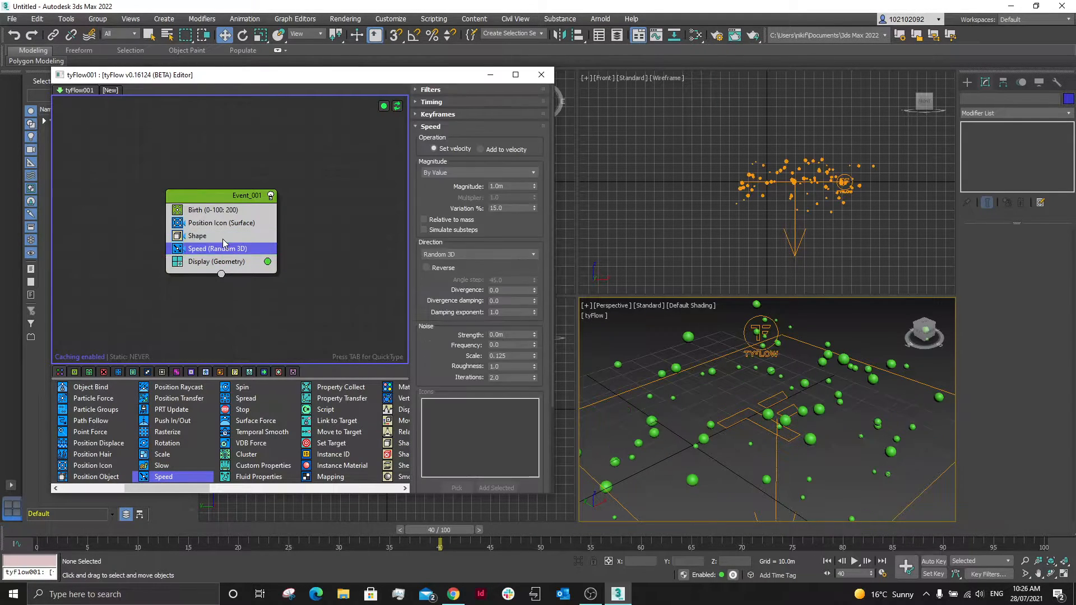
pyautogui.moveTo(408, 531); pyautogui.dragTo(530, 532)
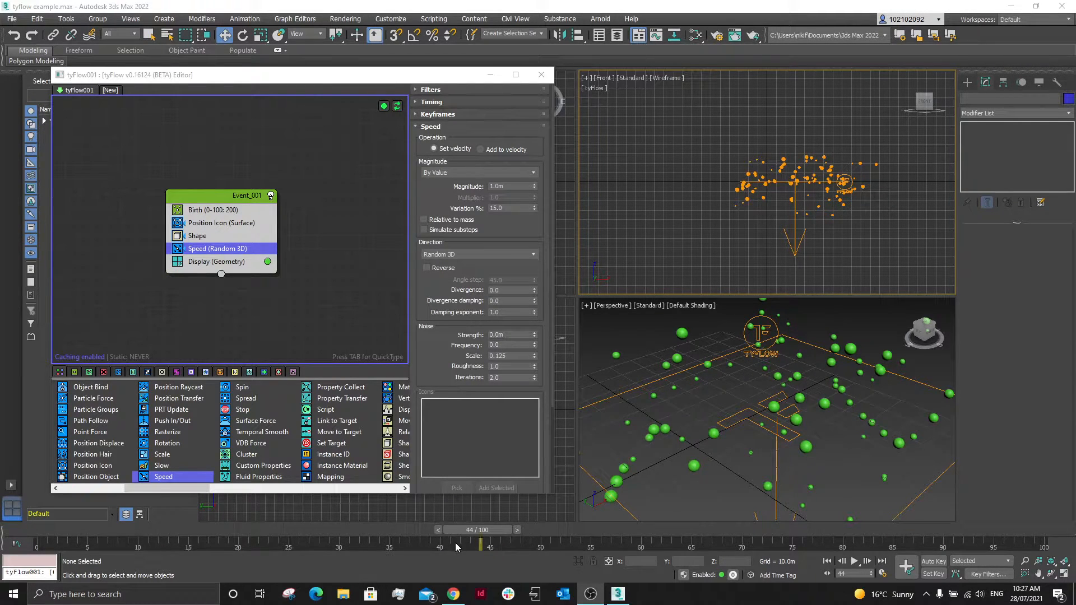
pyautogui.moveTo(488, 533); pyautogui.dragTo(359, 532)
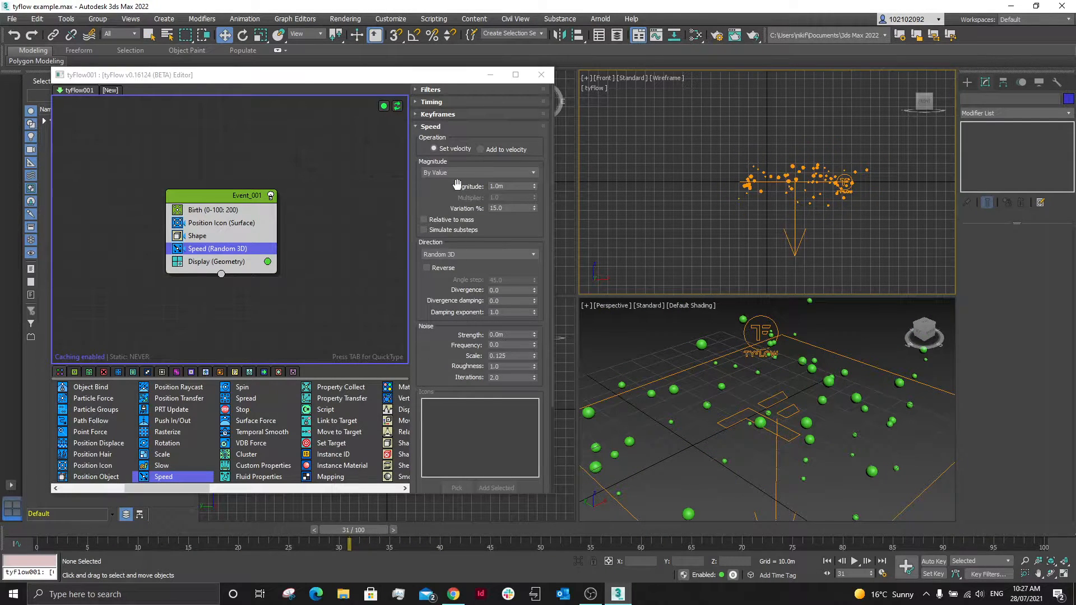
# Set the Speed operator's direction to Along Icon Arrow with Reverse enabled and scrub the timeline to frame 45.
pyautogui.click(474, 256)
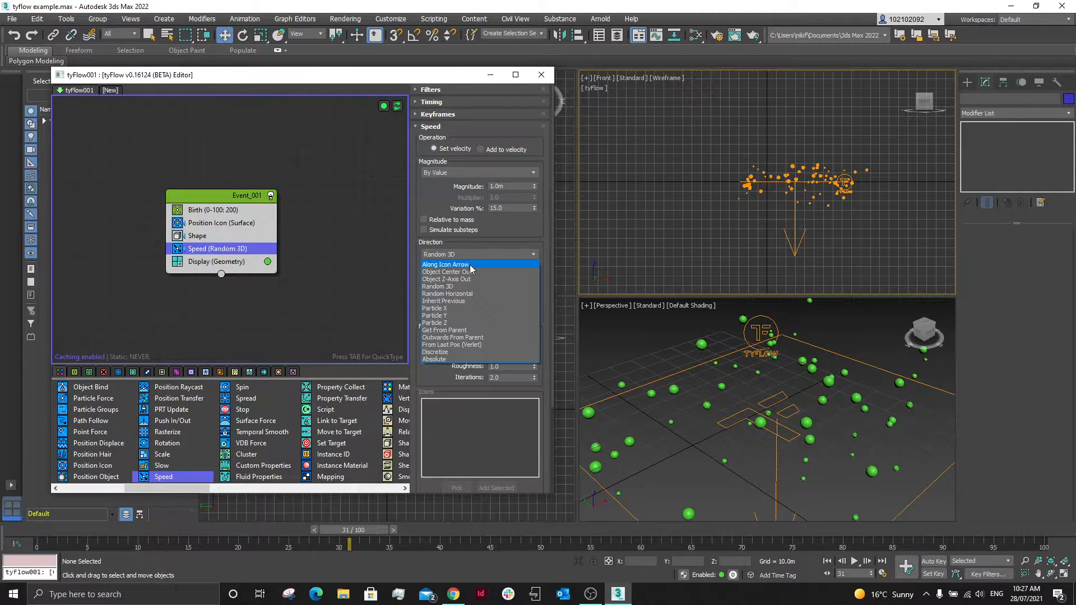
pyautogui.click(470, 266)
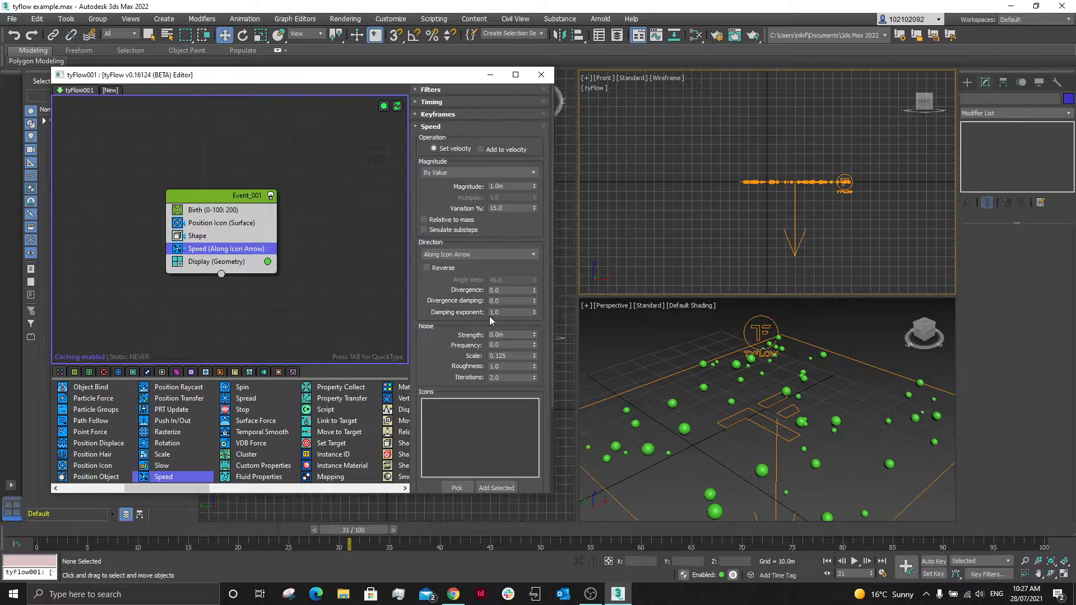
pyautogui.moveTo(351, 530); pyautogui.dragTo(419, 543)
pyautogui.press('w')
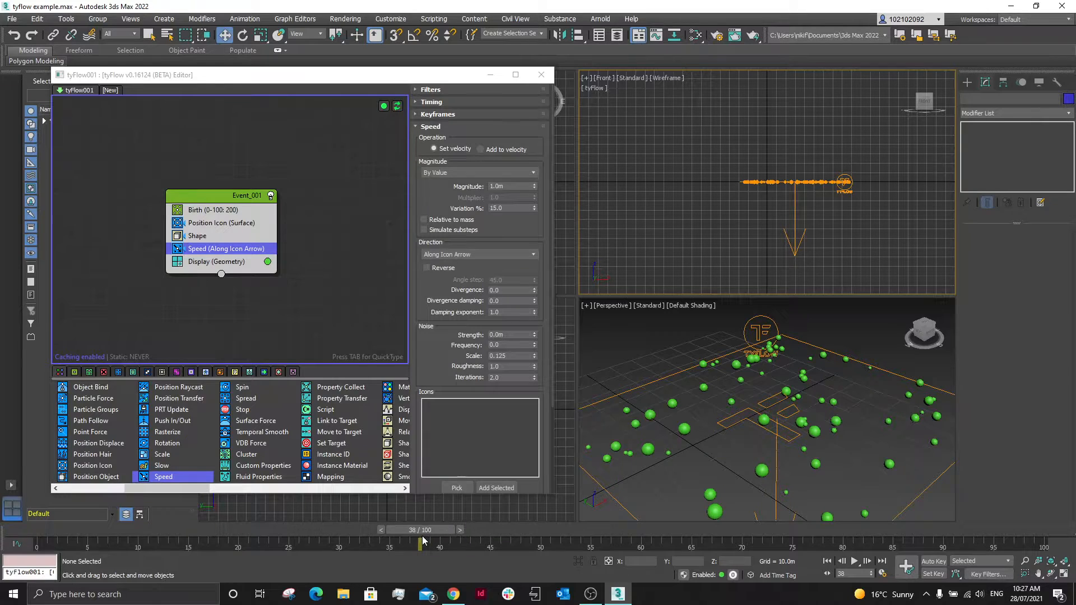
pyautogui.click(426, 268)
pyautogui.moveTo(422, 531); pyautogui.dragTo(490, 533)
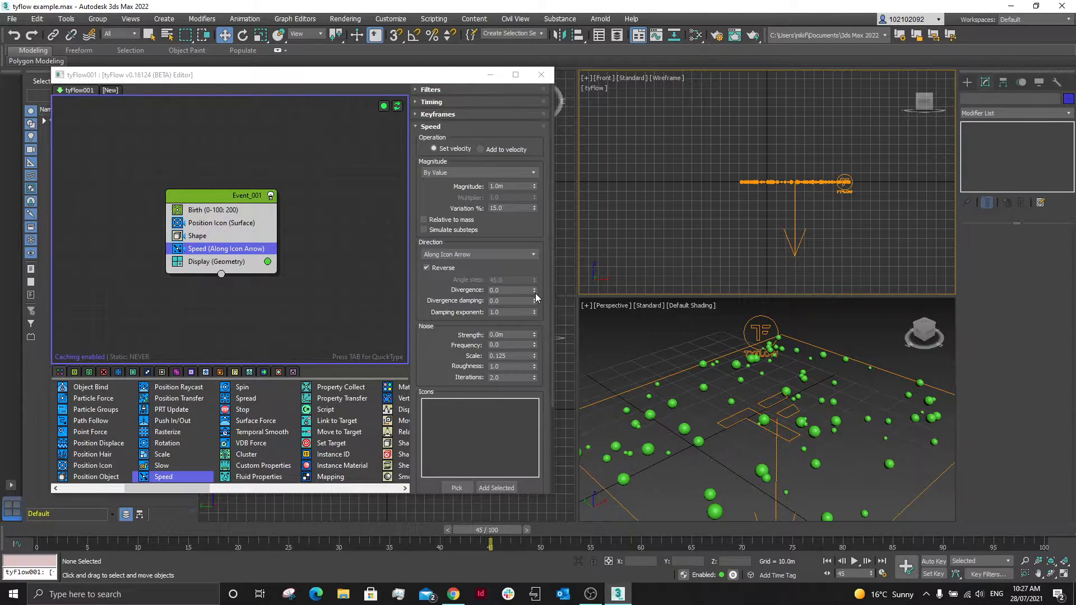
# Set the Speed operator's Divergence to 14.7, Magnitude to 21.2 m, noise Strength to 19.0 m and noise Scale to 13.125.
pyautogui.click(533, 288)
pyautogui.moveTo(534, 279); pyautogui.dragTo(541, 220)
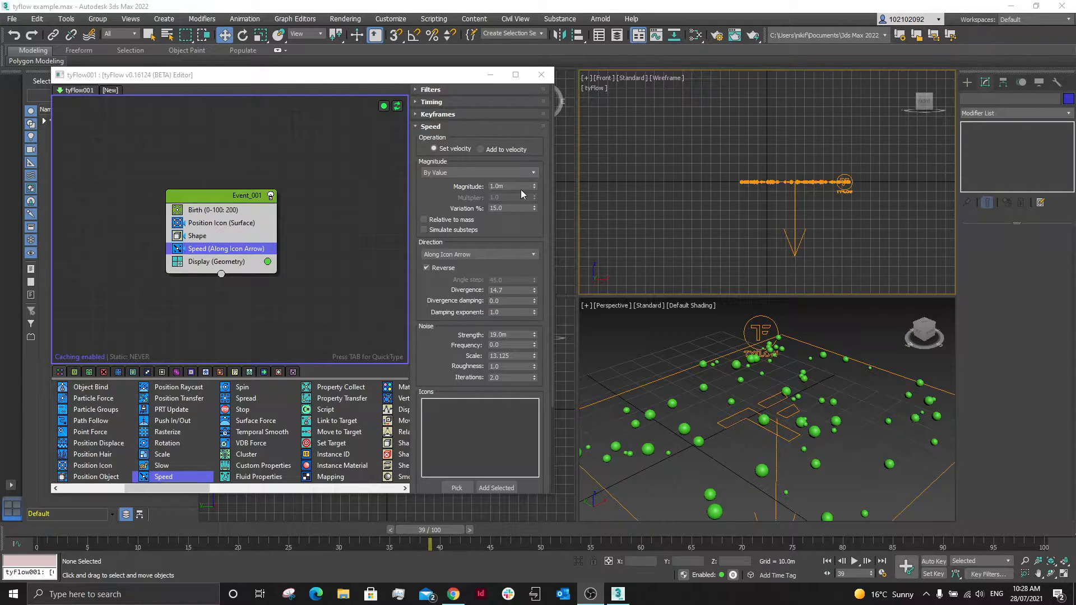
pyautogui.moveTo(533, 190); pyautogui.dragTo(539, 73)
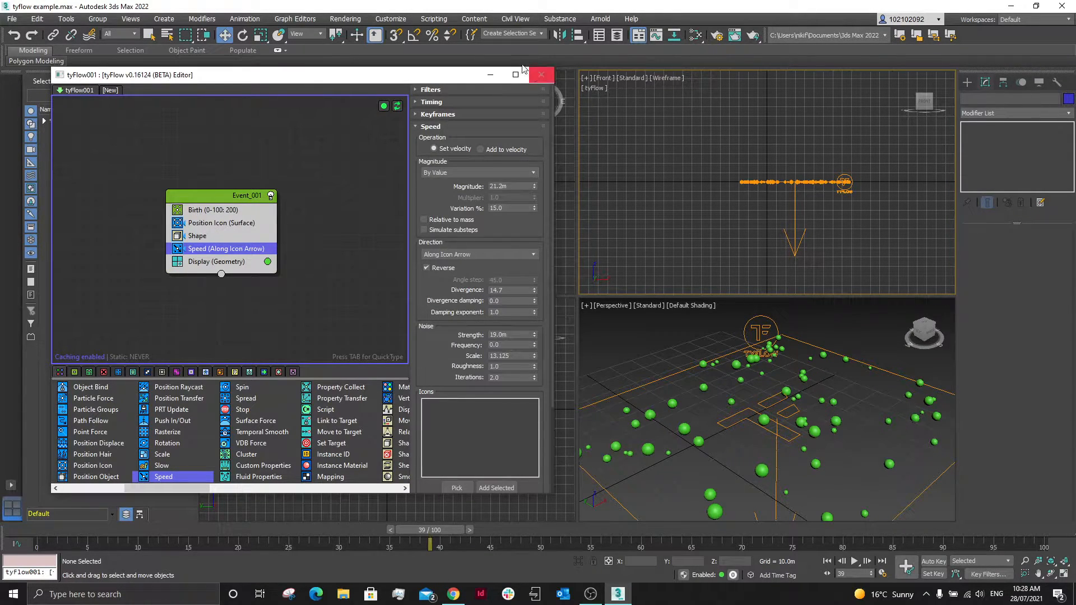
pyautogui.moveTo(416, 528); pyautogui.dragTo(467, 528)
pyautogui.press('w')
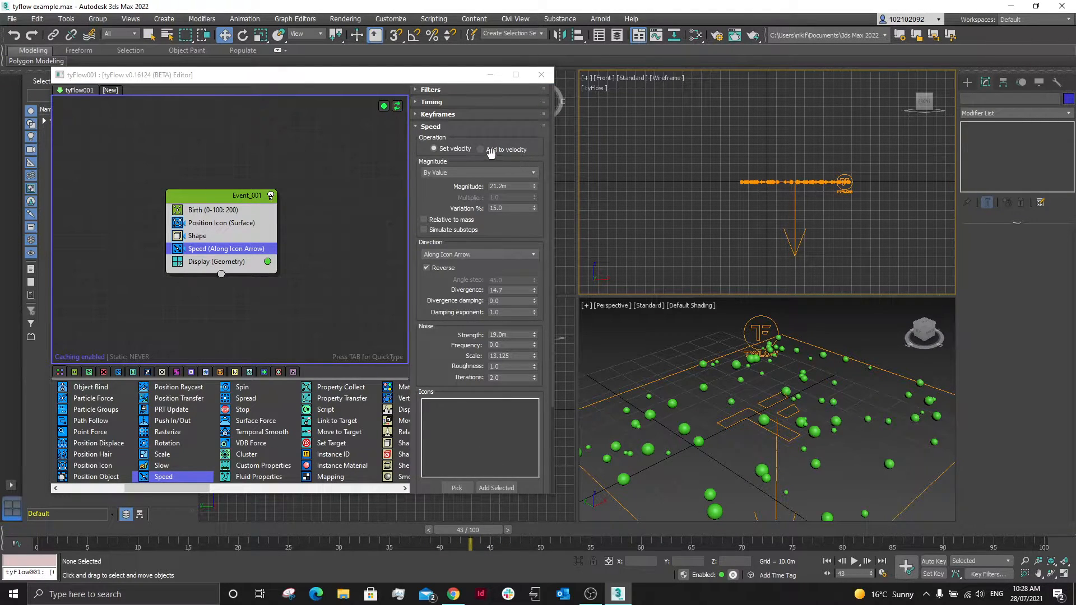
# Keep the magnitude mode at By Value and delete the Speed operator from Event_001.
pyautogui.click(452, 177)
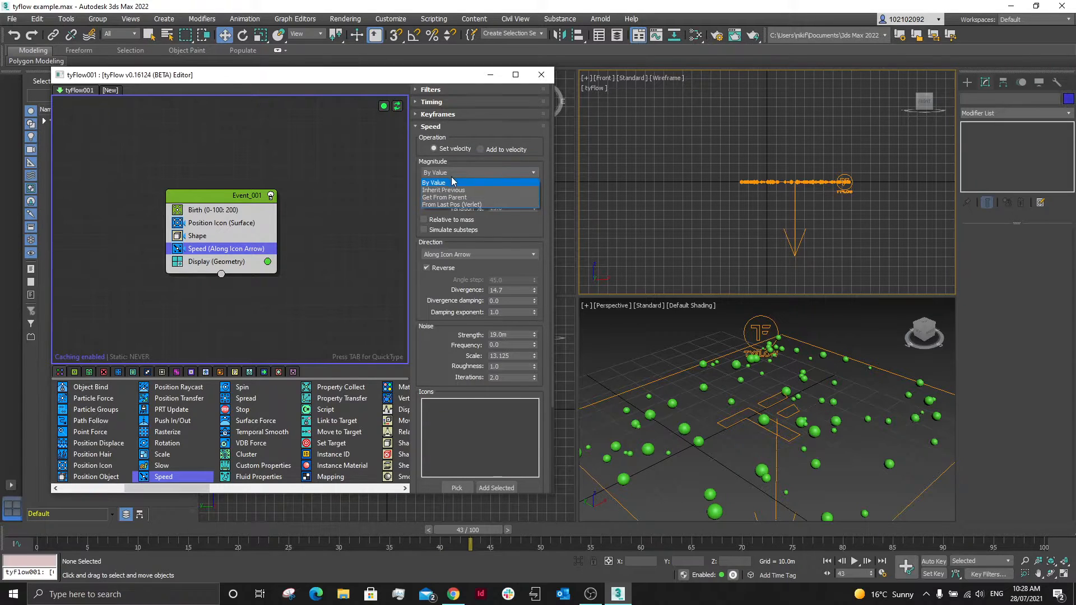
pyautogui.click(457, 183)
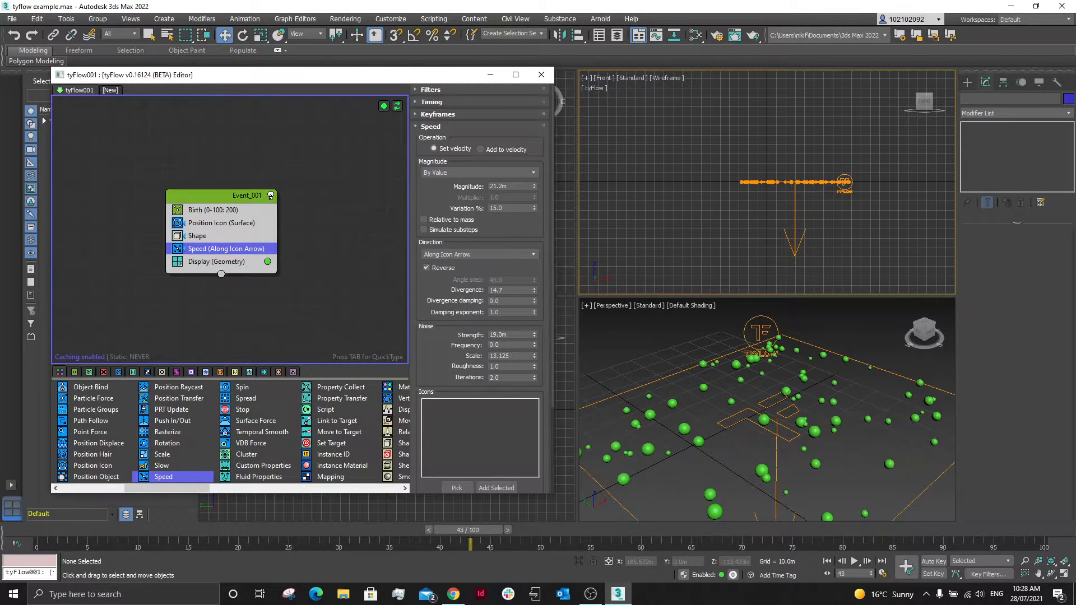
pyautogui.press('Delete')
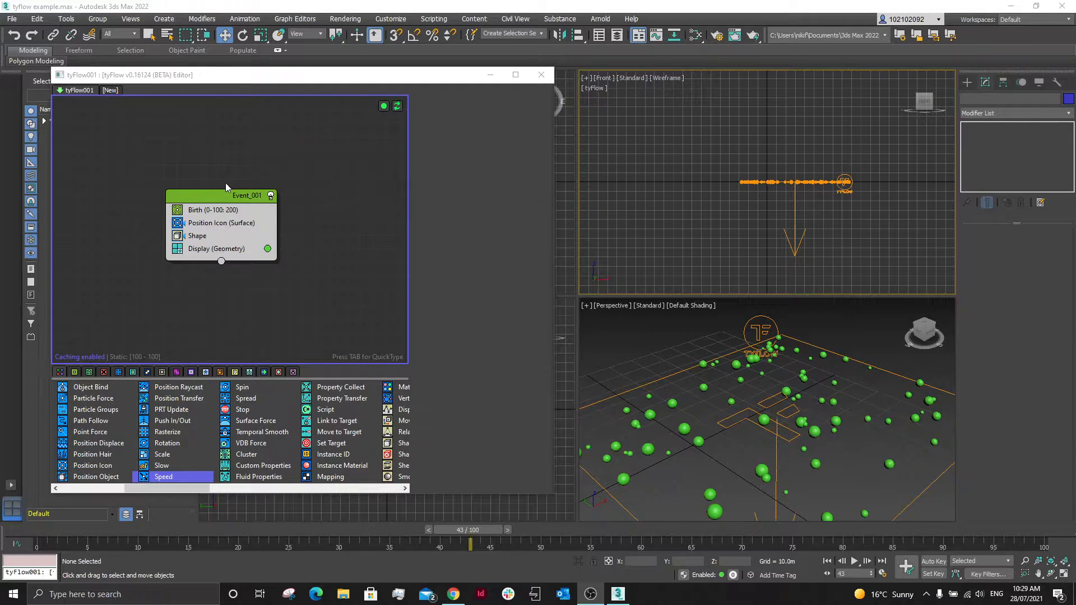
# Add a Speed operator between Position Icon and Shape in Event_001 and scrub the timeline to frame 55.
pyautogui.moveTo(178, 477); pyautogui.dragTo(191, 465)
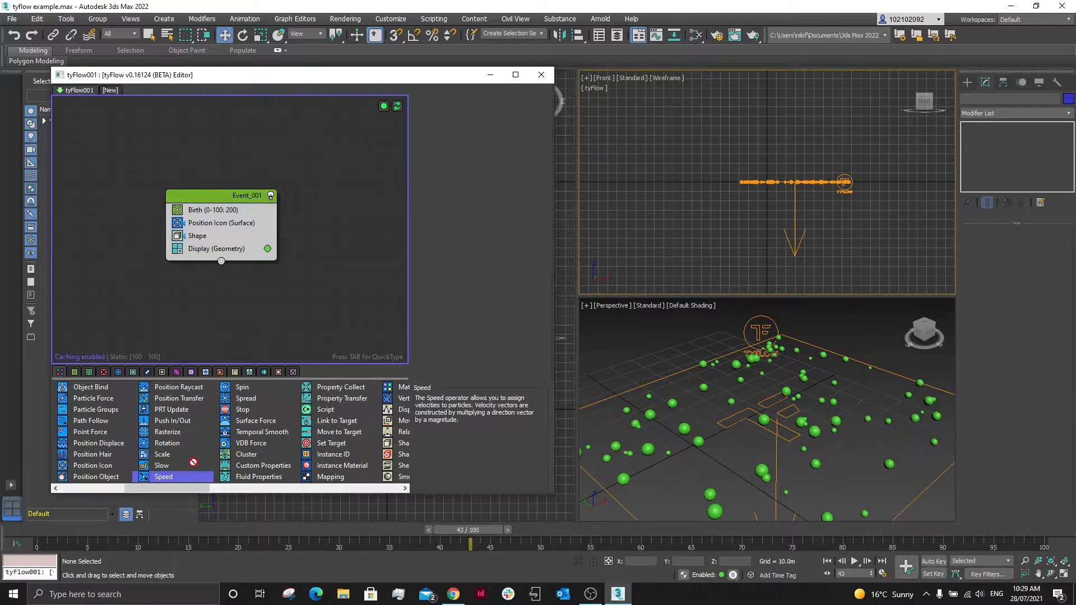
pyautogui.moveTo(213, 231); pyautogui.dragTo(215, 232)
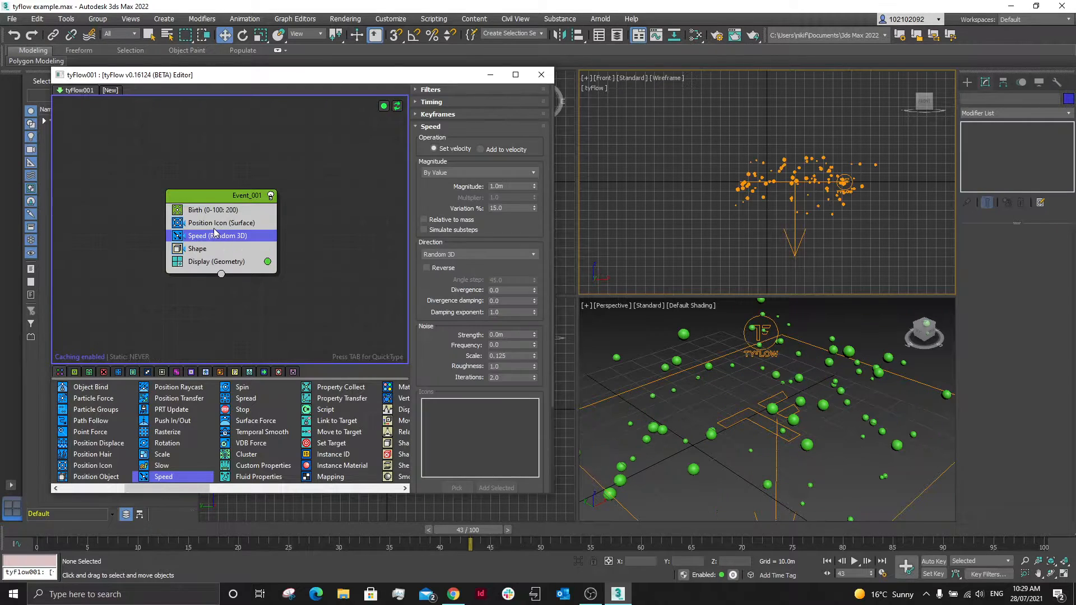
pyautogui.click(466, 533)
pyautogui.moveTo(466, 532); pyautogui.dragTo(576, 516)
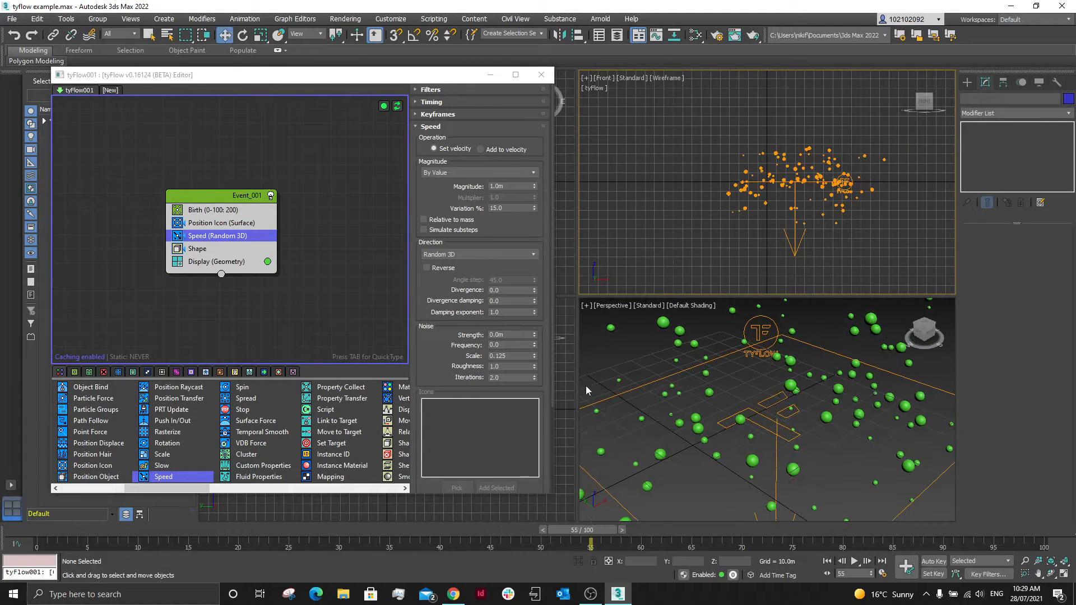
# Set the Speed direction to Along Icon Arrow with Reverse enabled, using tyIcon001 as its icon, and preview the motion on the timeline.
pyautogui.click(507, 253)
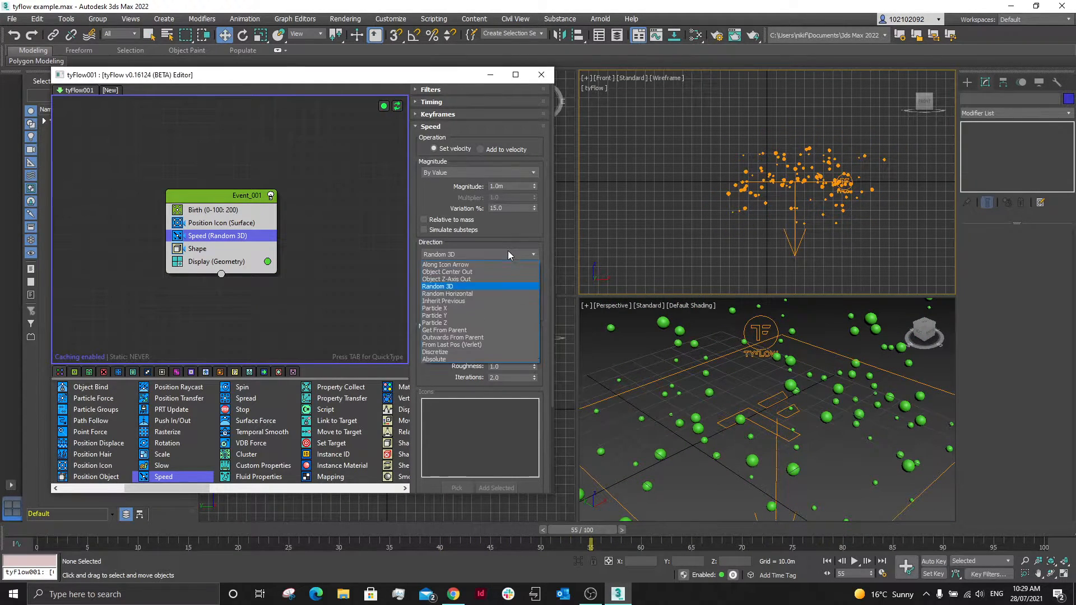
pyautogui.click(472, 264)
pyautogui.scroll(-1, 436, 379)
pyautogui.click(456, 470)
pyautogui.click(739, 423)
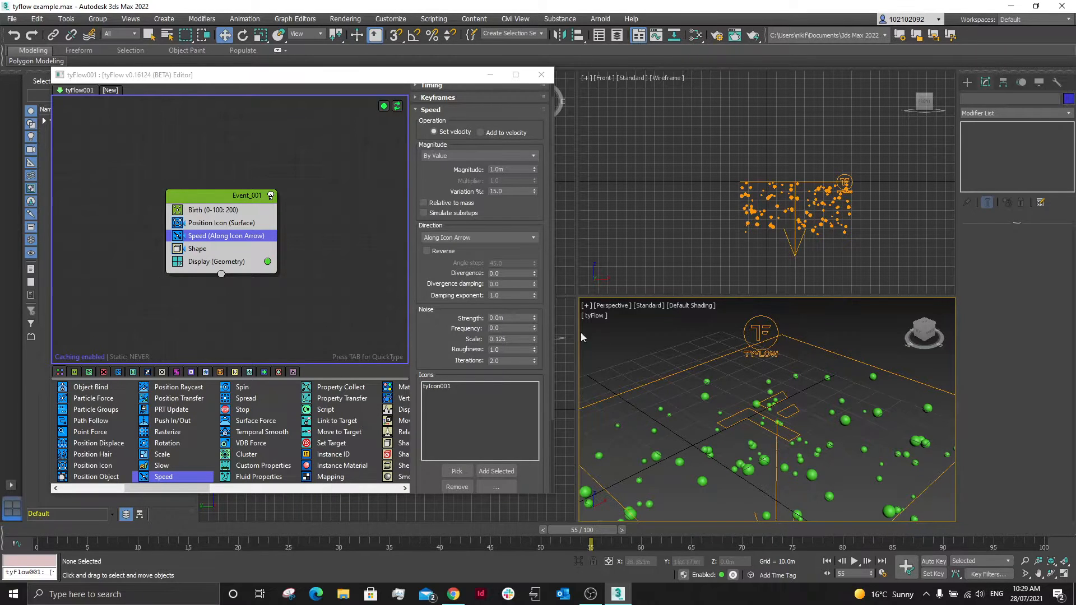
pyautogui.moveTo(603, 531); pyautogui.dragTo(541, 531)
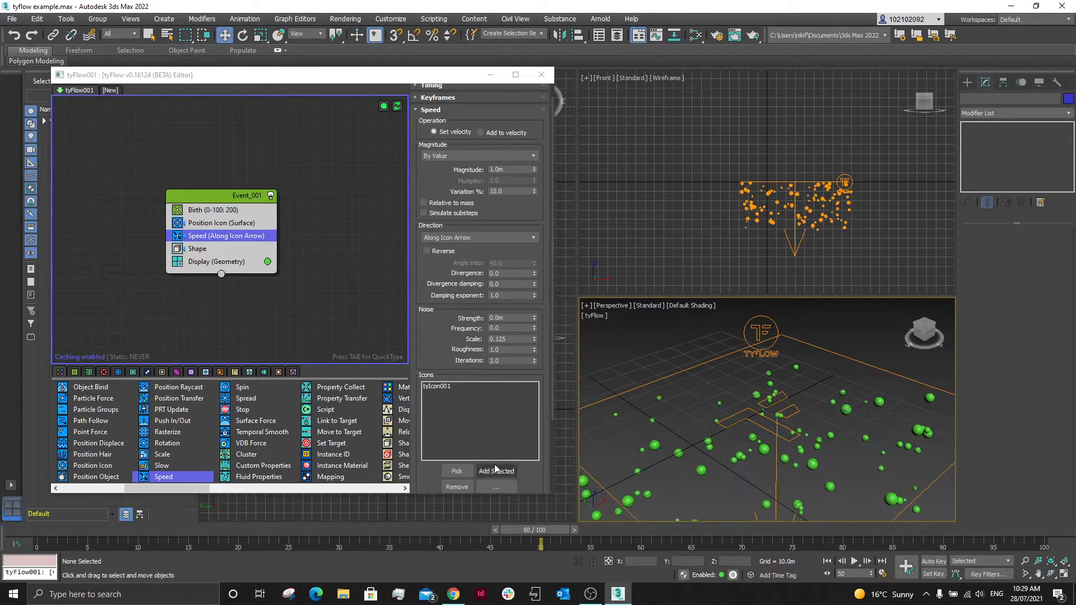
pyautogui.click(427, 252)
pyautogui.moveTo(535, 539); pyautogui.dragTo(460, 532)
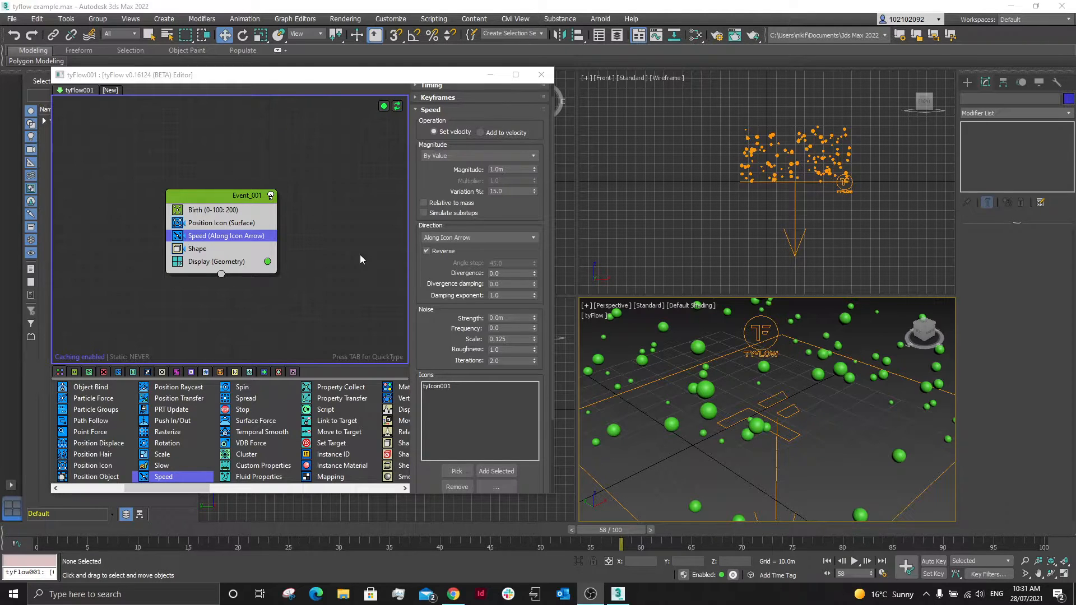
# Add a PhysX Shape operator between Shape and Display in Event_001 and scrub the timeline to frame 56.
pyautogui.scroll(-2, 215, 434)
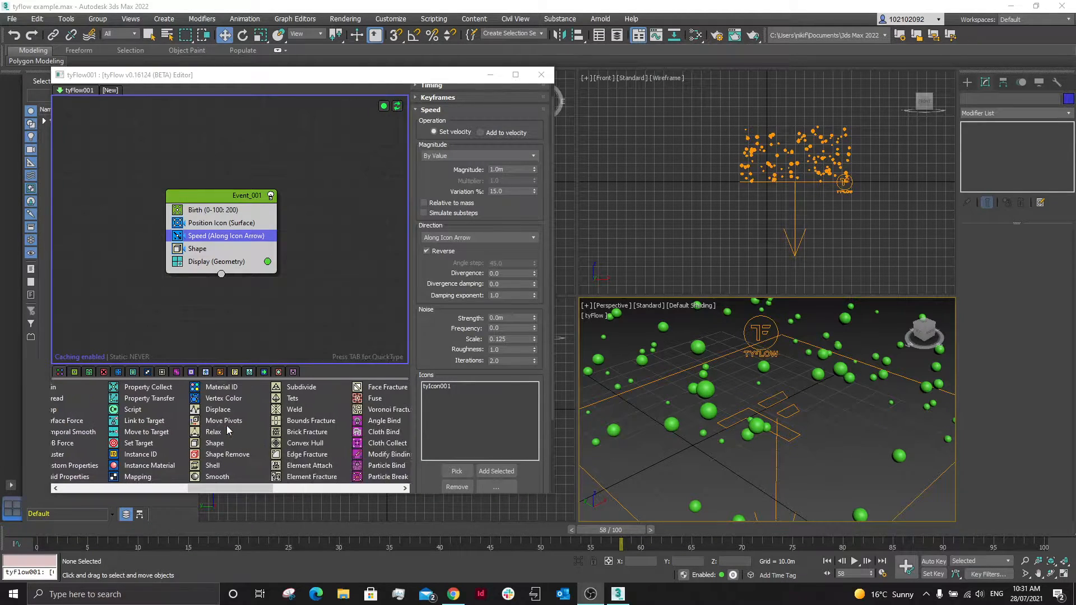
pyautogui.scroll(-1, 215, 434)
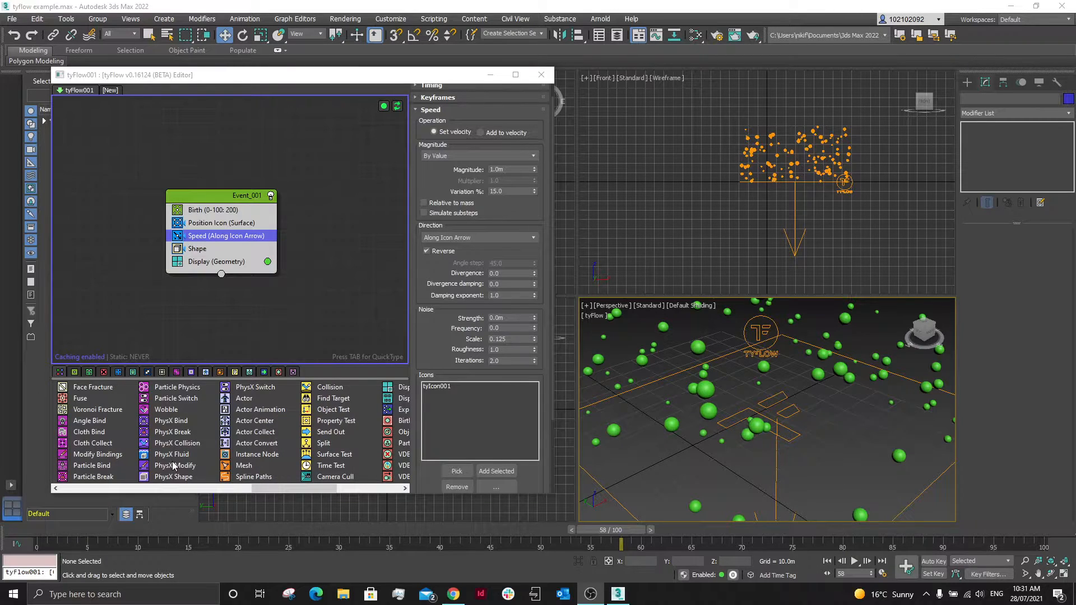
pyautogui.moveTo(183, 478); pyautogui.dragTo(197, 261)
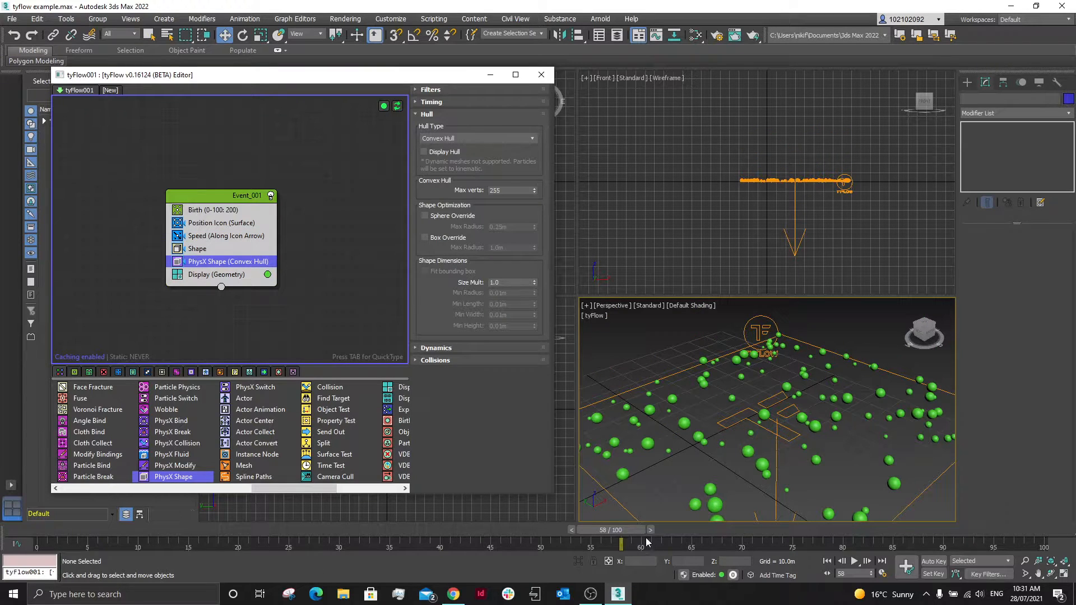
pyautogui.moveTo(633, 527)
pyautogui.mouseDown()
pyautogui.moveTo(311, 526)
pyautogui.moveTo(740, 527)
pyautogui.moveTo(628, 527)
pyautogui.mouseUp()
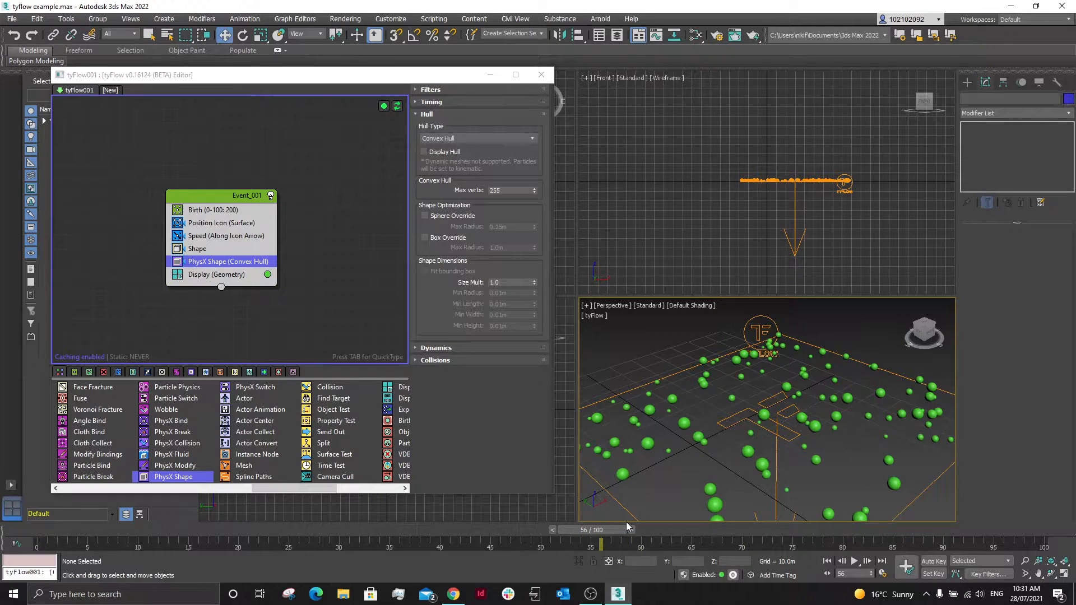
# Set the Speed operator's Magnitude to 13.0 m and Divergence to 10.0.
pyautogui.click(216, 236)
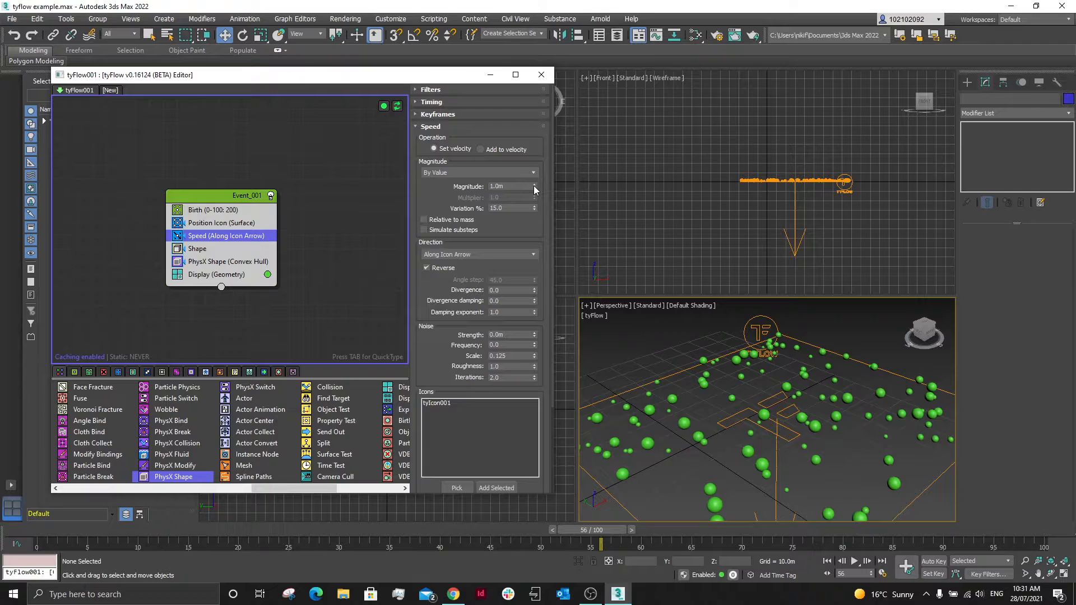
pyautogui.moveTo(536, 187); pyautogui.dragTo(544, 133)
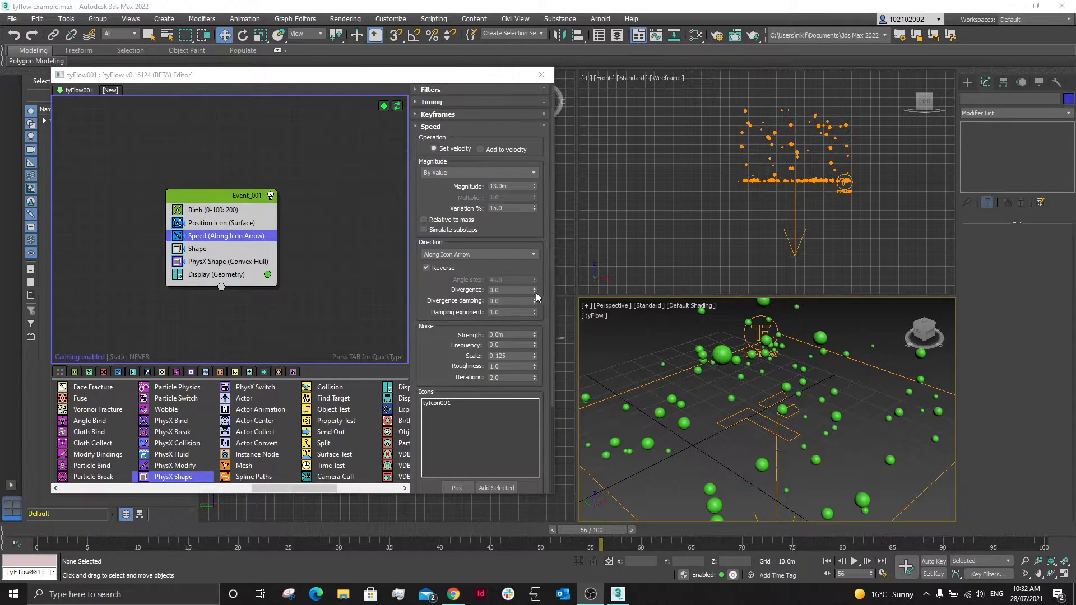
pyautogui.moveTo(533, 293); pyautogui.dragTo(535, 264)
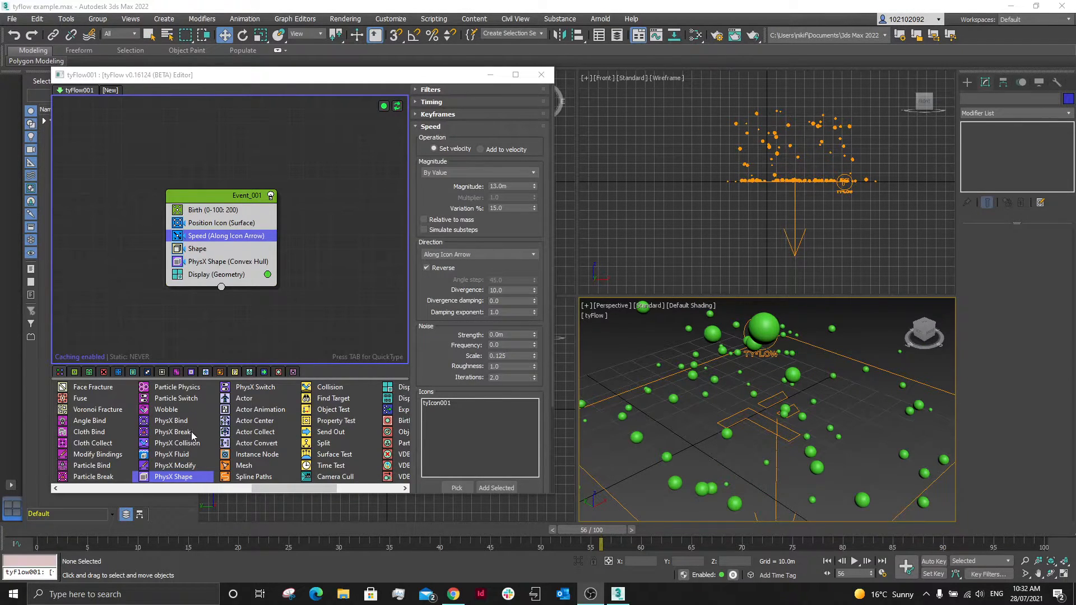
# Add a Voronoi Fracture operator between PhysX Shape and Display in Event_001.
pyautogui.scroll(-3, 193, 435)
pyautogui.scroll(3, 170, 433)
pyautogui.moveTo(96, 416)
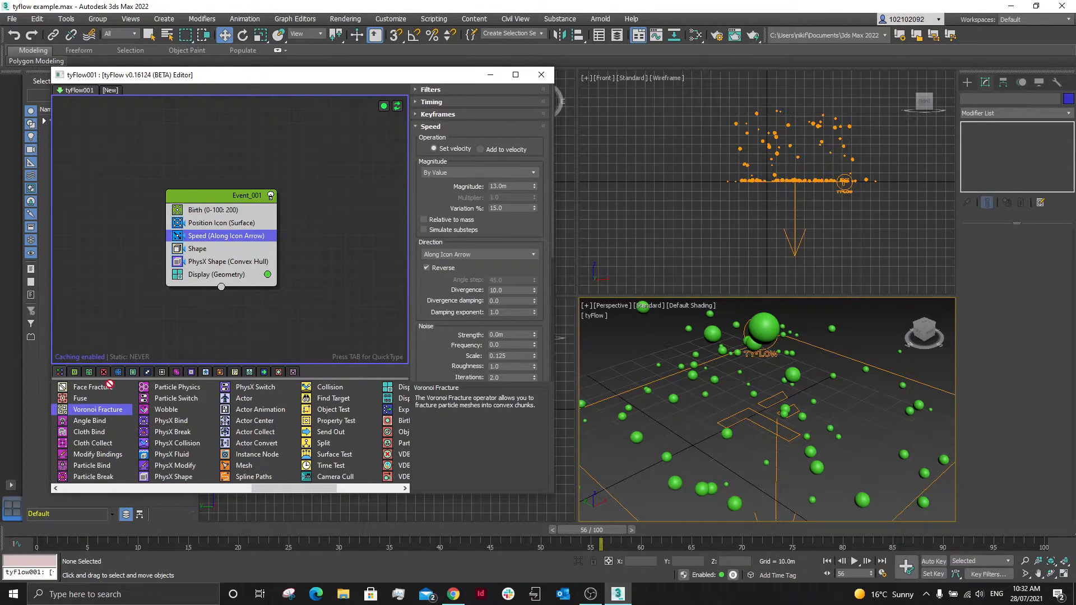
pyautogui.moveTo(208, 267); pyautogui.dragTo(208, 268)
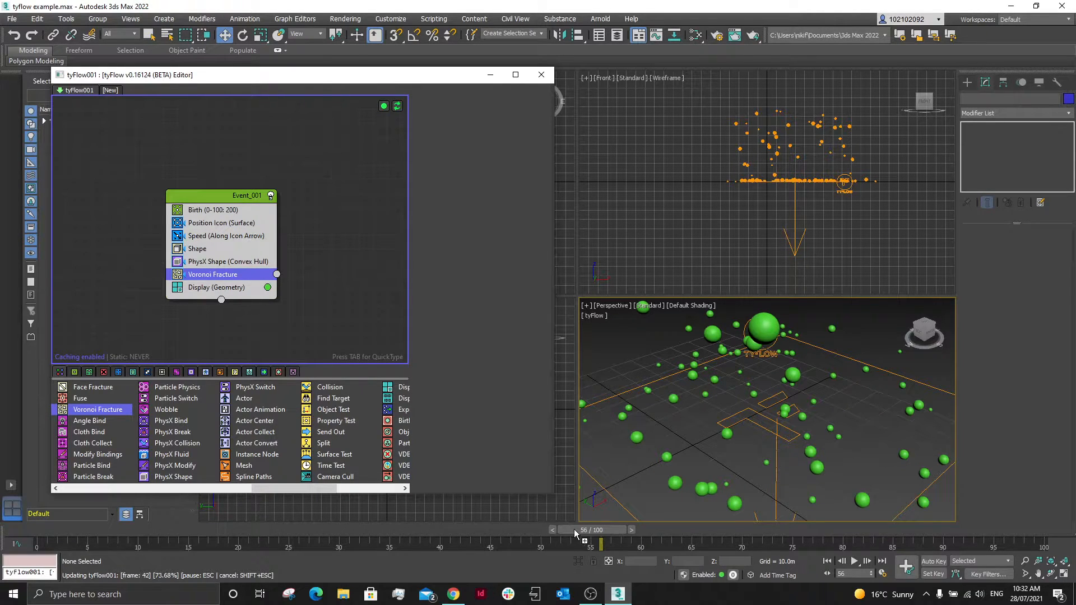
# Set the Birth operator to emit 1 particle per frame and scrub the timeline to preview the fractured spheres.
pyautogui.moveTo(578, 531); pyautogui.dragTo(285, 527)
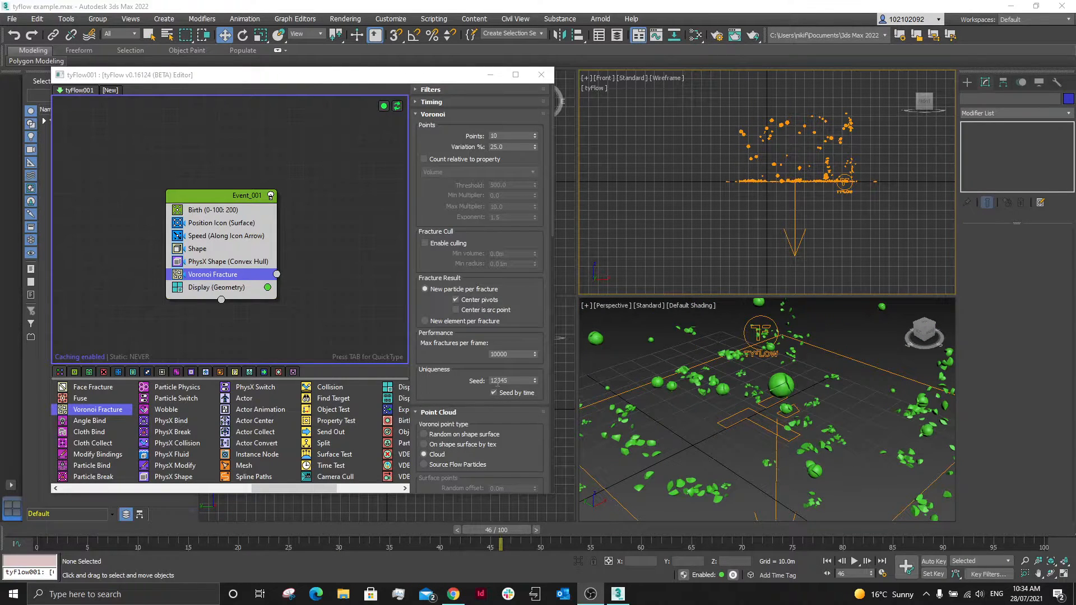
pyautogui.click(242, 215)
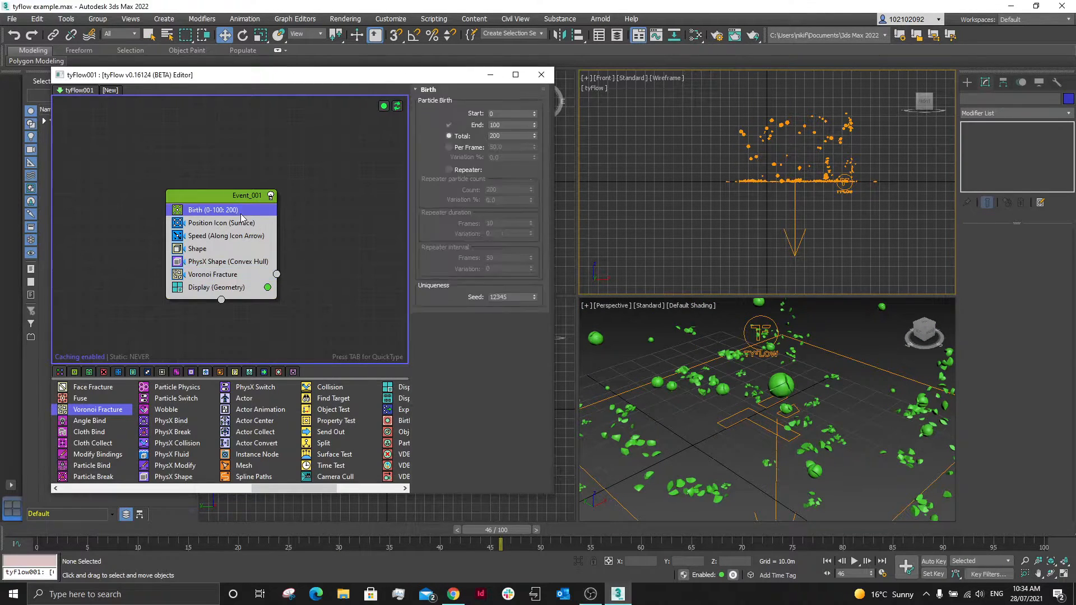
pyautogui.click(454, 148)
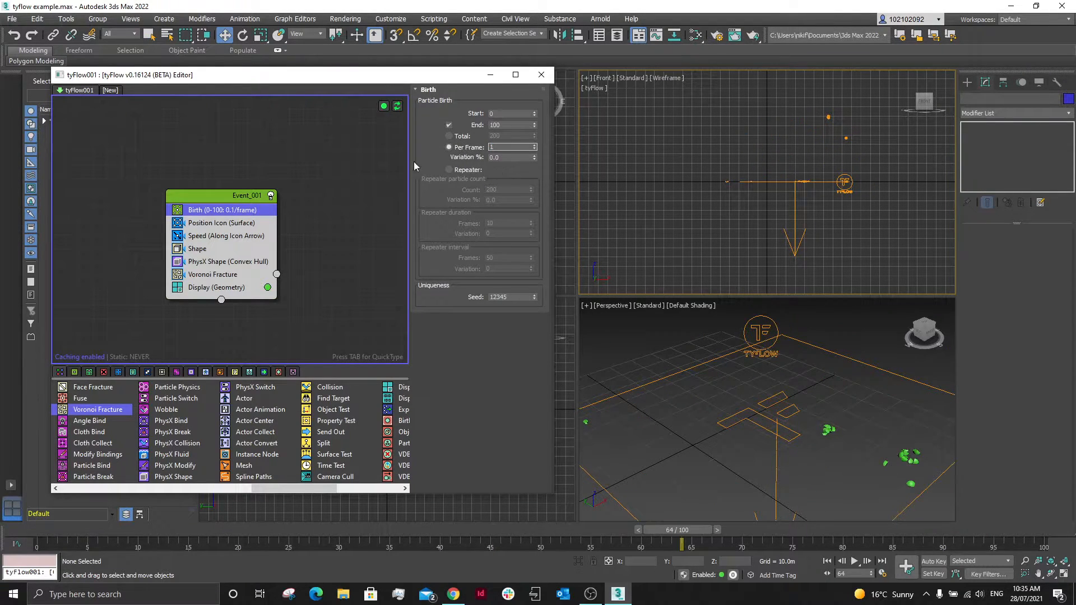
pyautogui.press('Return')
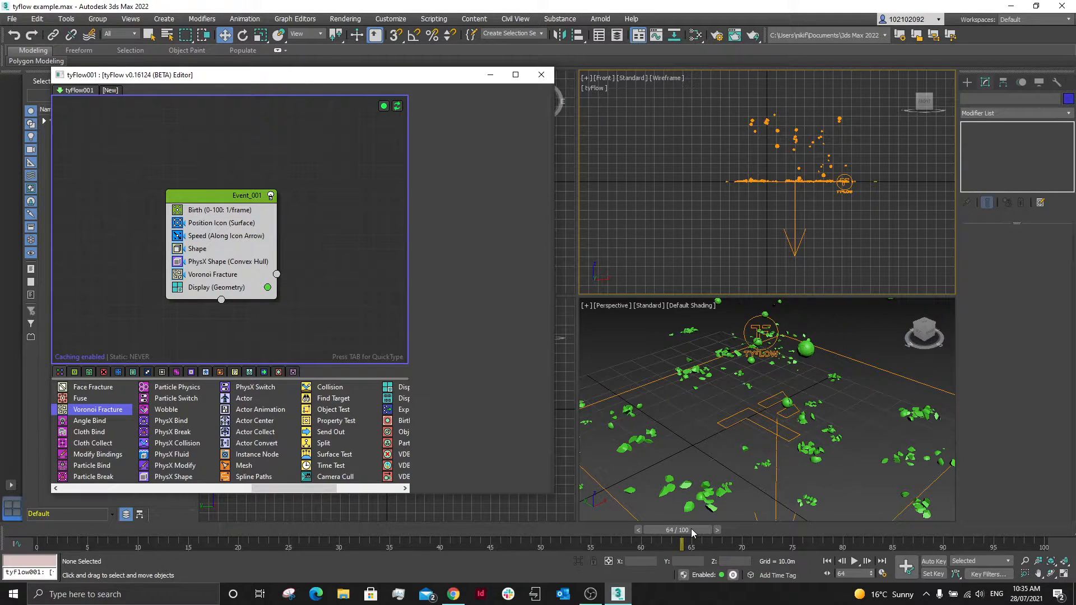
pyautogui.moveTo(693, 532); pyautogui.dragTo(475, 540)
pyautogui.press('w')
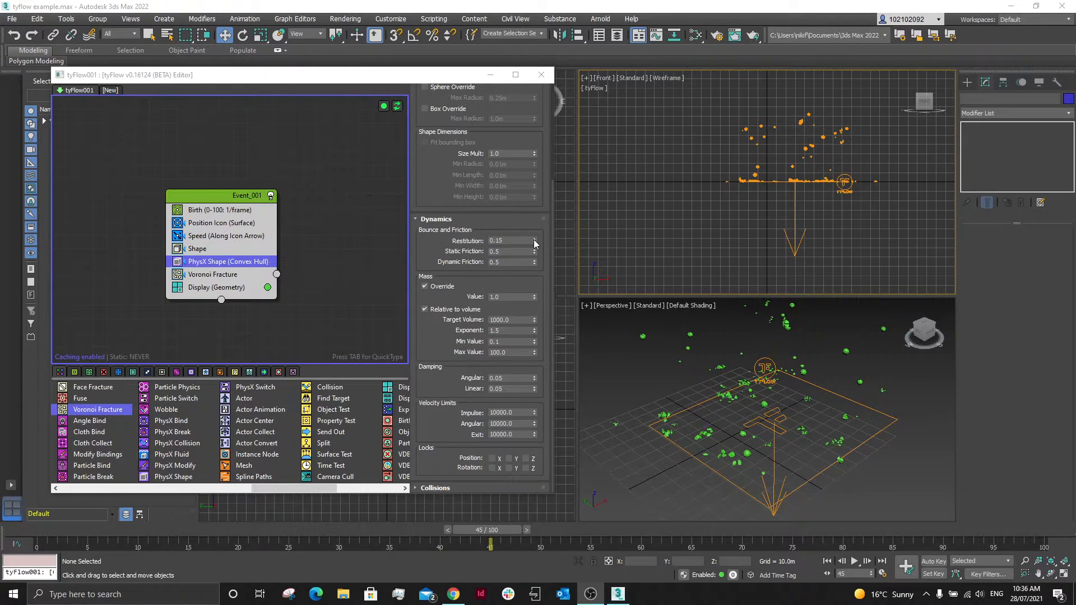
# Raise the PhysX Shape operator's Restitution to 0.974 and scrub the timeline to frame 60 to preview the bouncing fragments.
pyautogui.moveTo(534, 244); pyautogui.dragTo(531, 123)
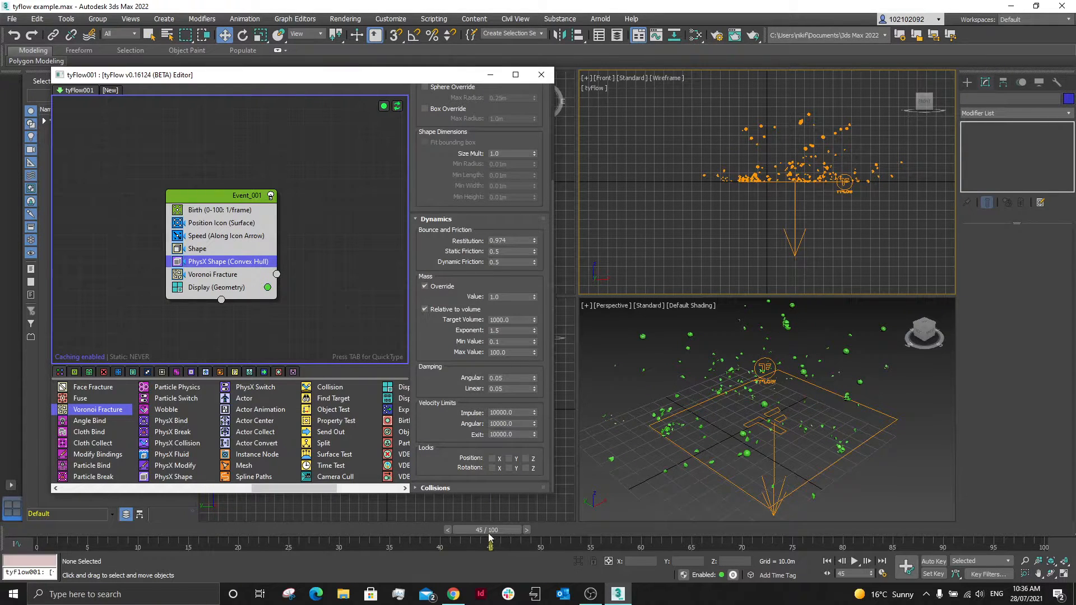
pyautogui.scroll(2, 784, 473)
pyautogui.moveTo(489, 533); pyautogui.dragTo(615, 530)
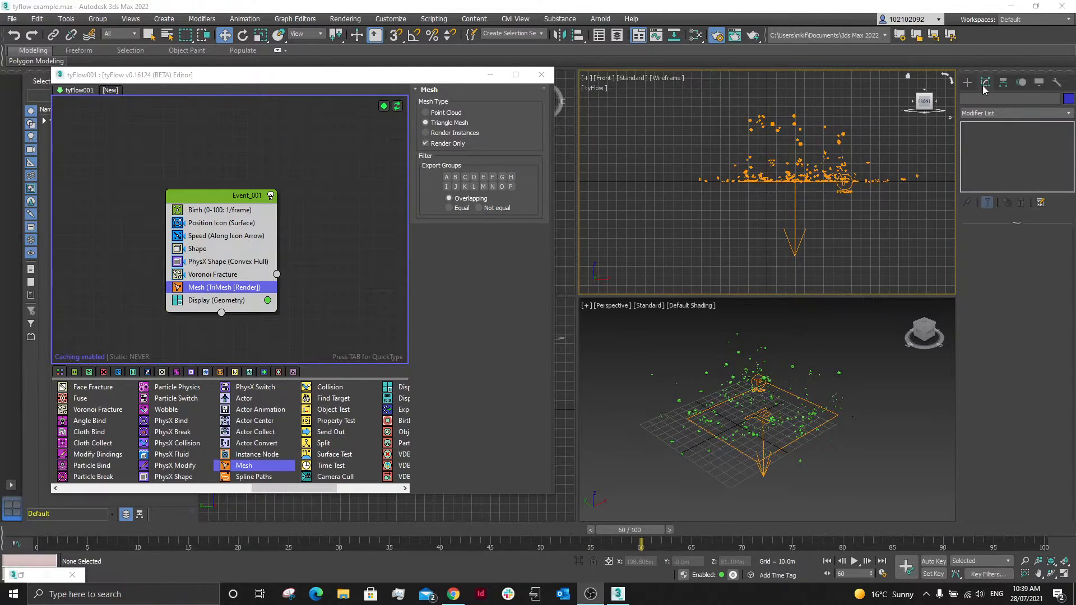
# Create three photometric Target Lights aimed at the particles, with target distances of about 201, 110 and 165 m, accepting Physical Camera Exposure Control.
pyautogui.click(965, 81)
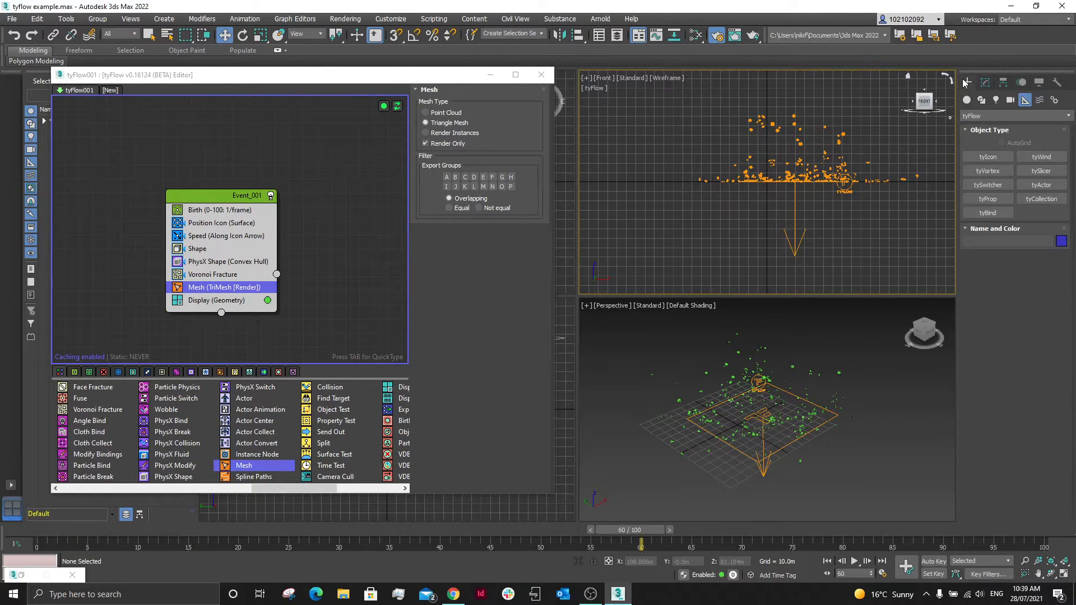
pyautogui.click(995, 103)
pyautogui.click(1001, 117)
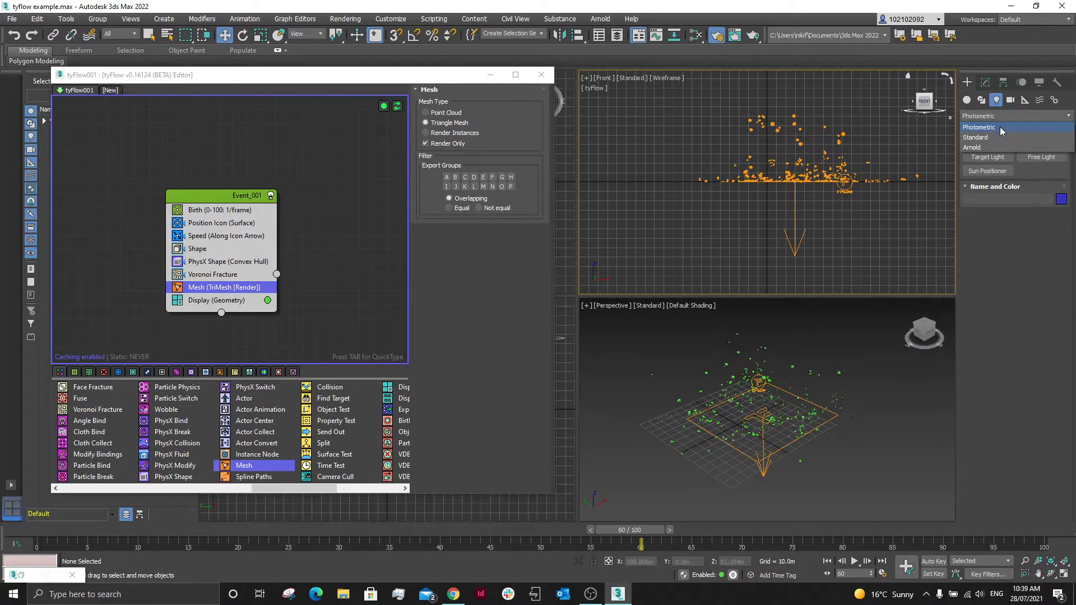
pyautogui.click(1000, 126)
pyautogui.click(999, 157)
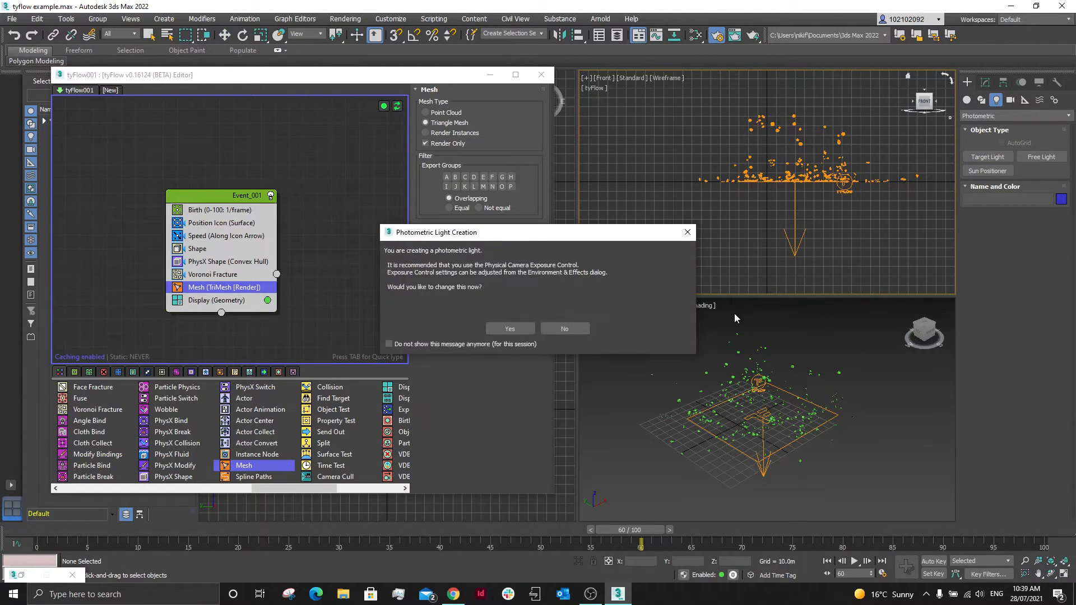
pyautogui.click(510, 329)
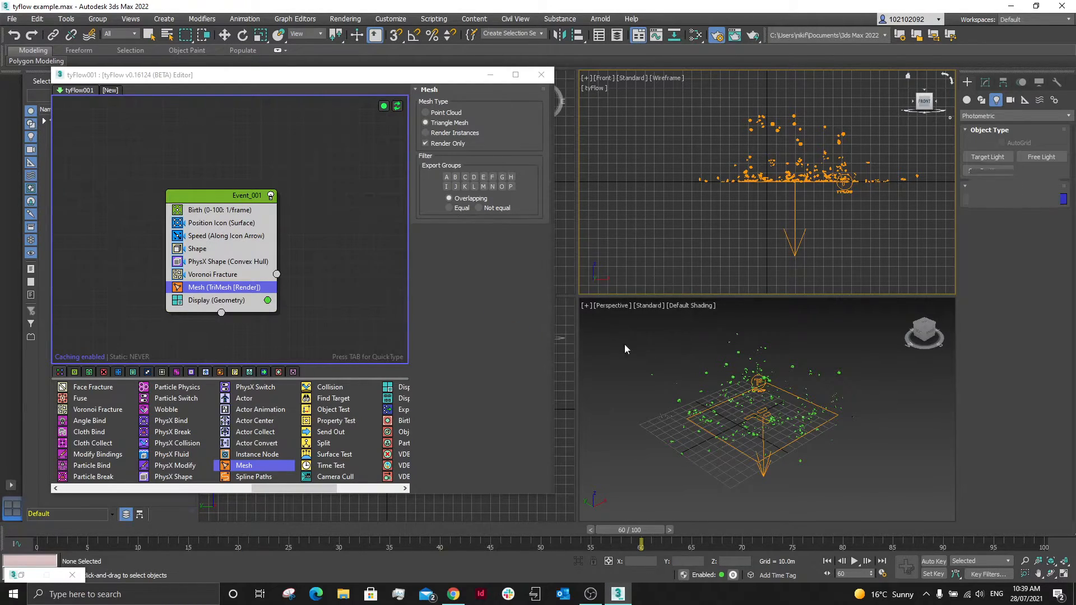
pyautogui.moveTo(768, 343); pyautogui.dragTo(763, 415)
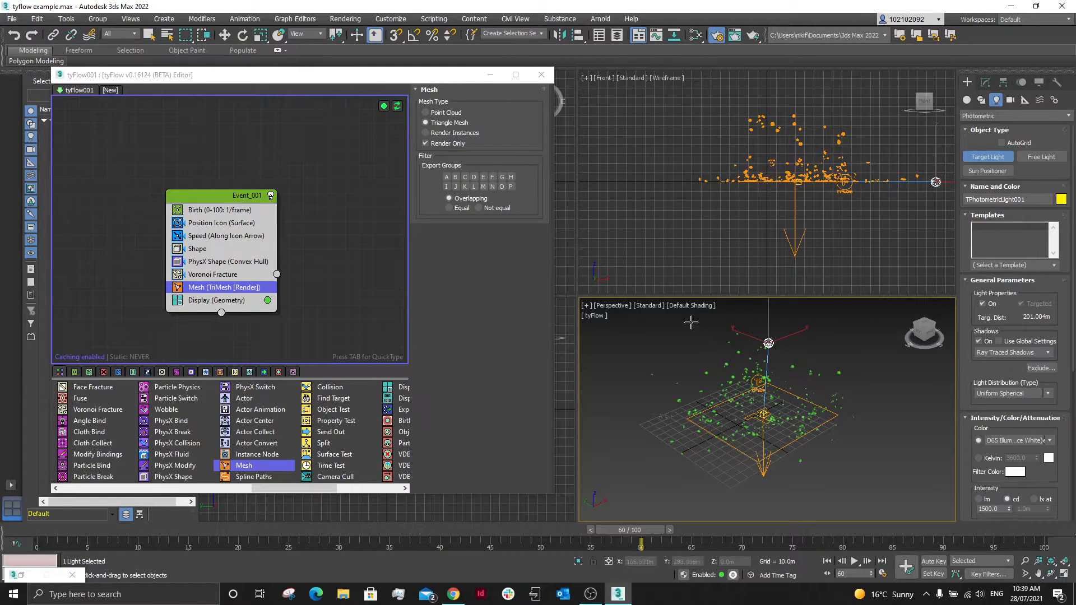
pyautogui.moveTo(789, 93); pyautogui.dragTo(789, 195)
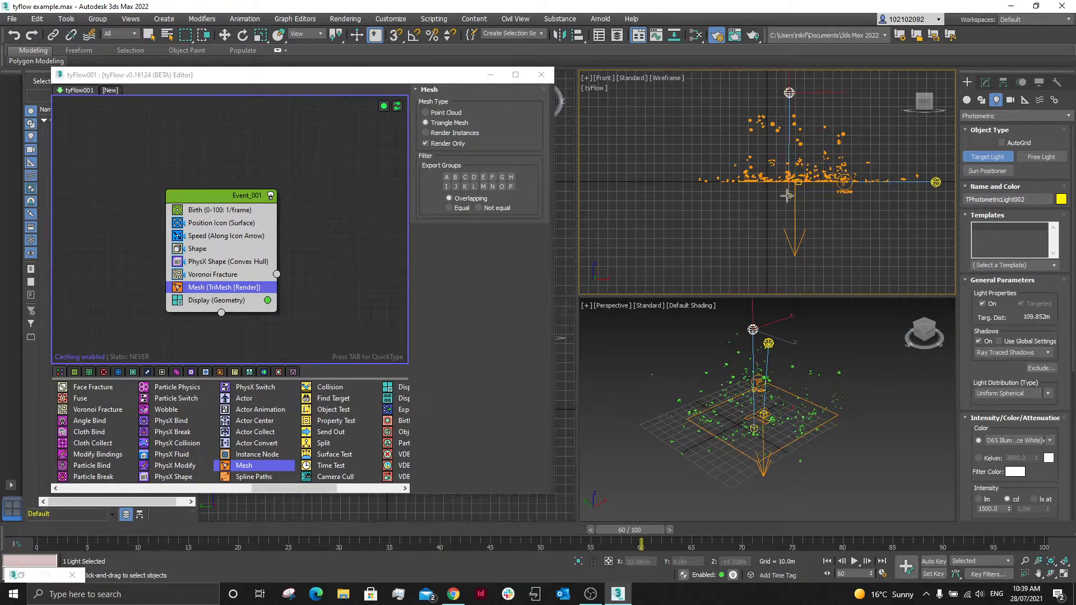
pyautogui.moveTo(670, 130); pyautogui.dragTo(814, 188)
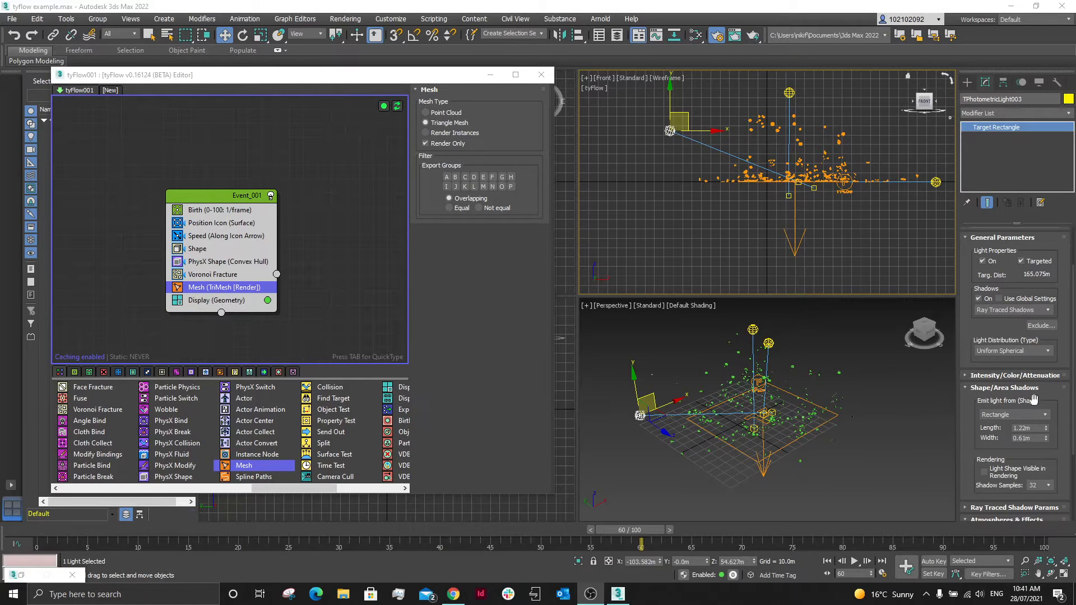
# Set the Light Distribution type of all three photometric lights to Spotlight.
pyautogui.click(1043, 352)
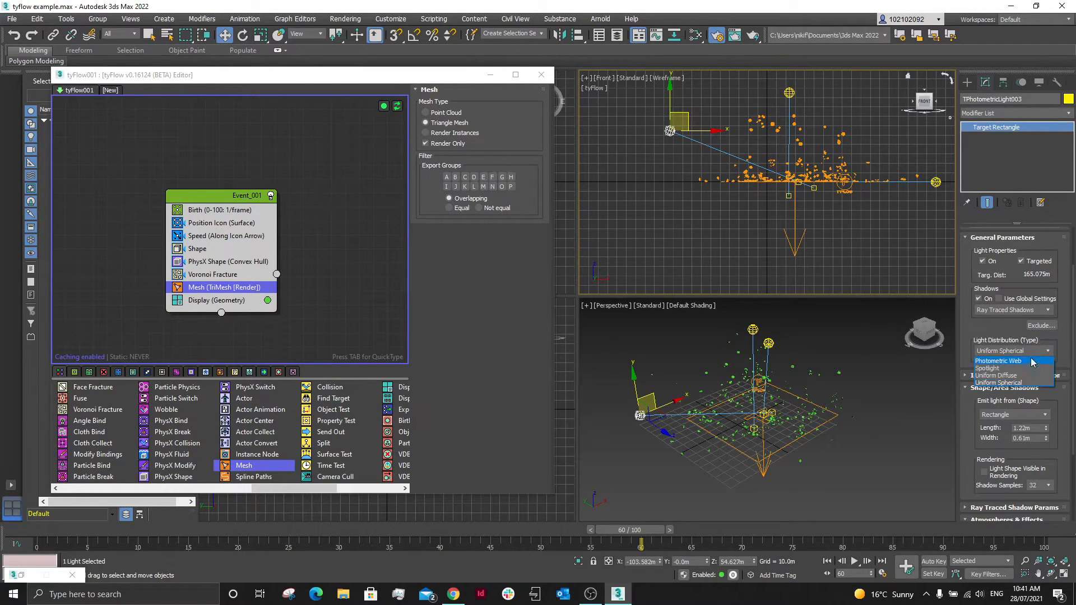
pyautogui.click(1003, 369)
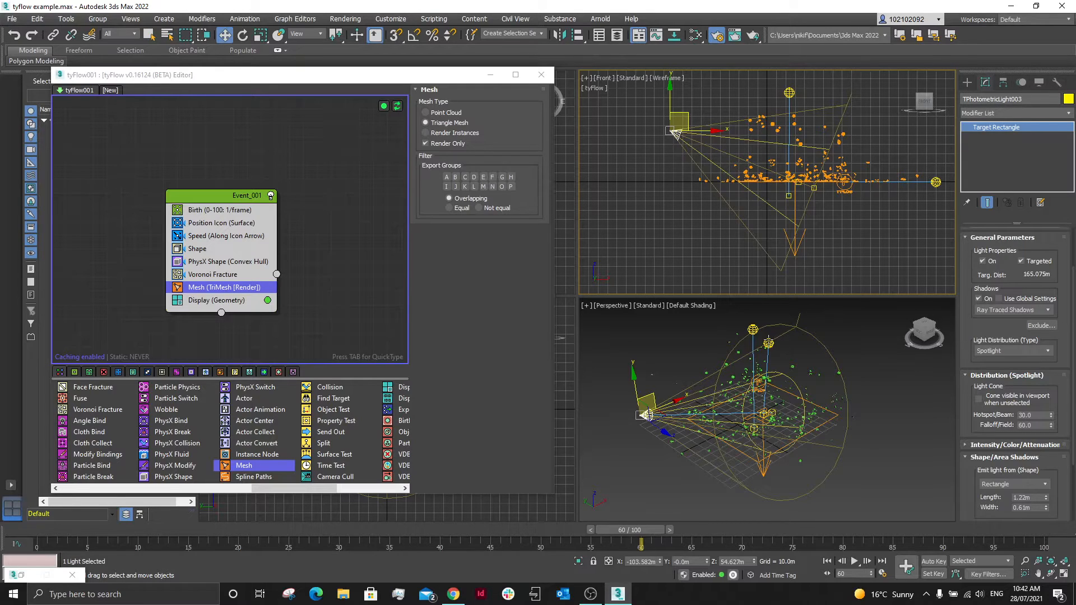
pyautogui.click(769, 342)
pyautogui.click(1019, 352)
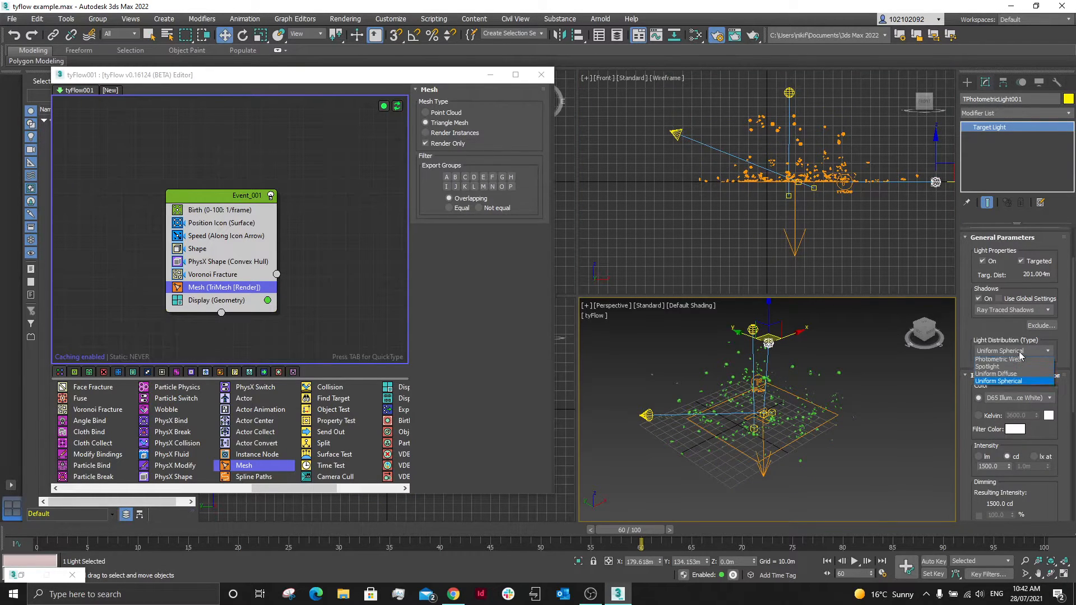
pyautogui.click(988, 364)
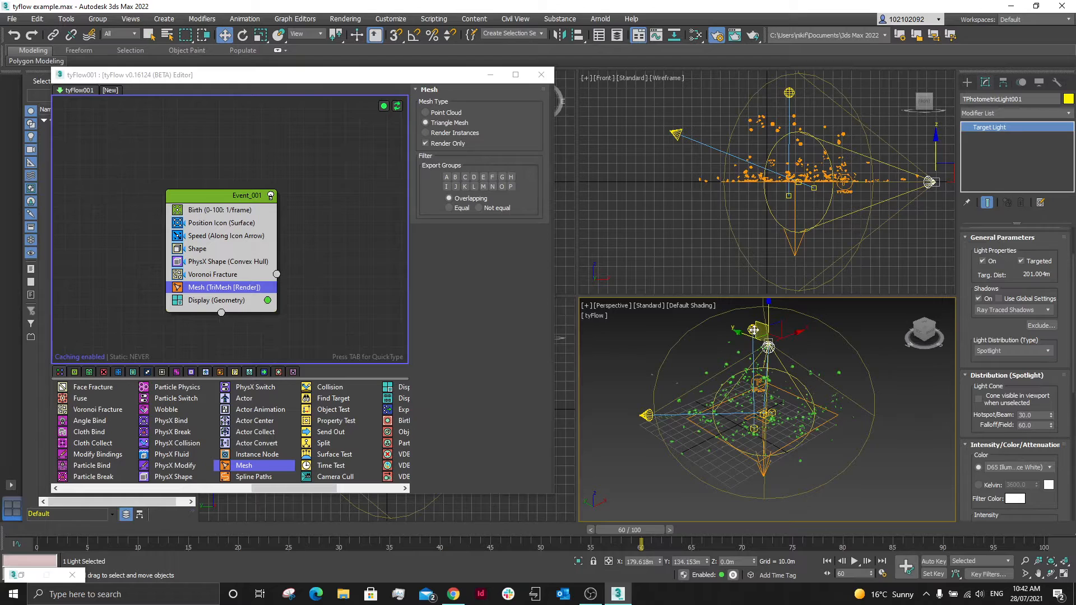
pyautogui.click(915, 348)
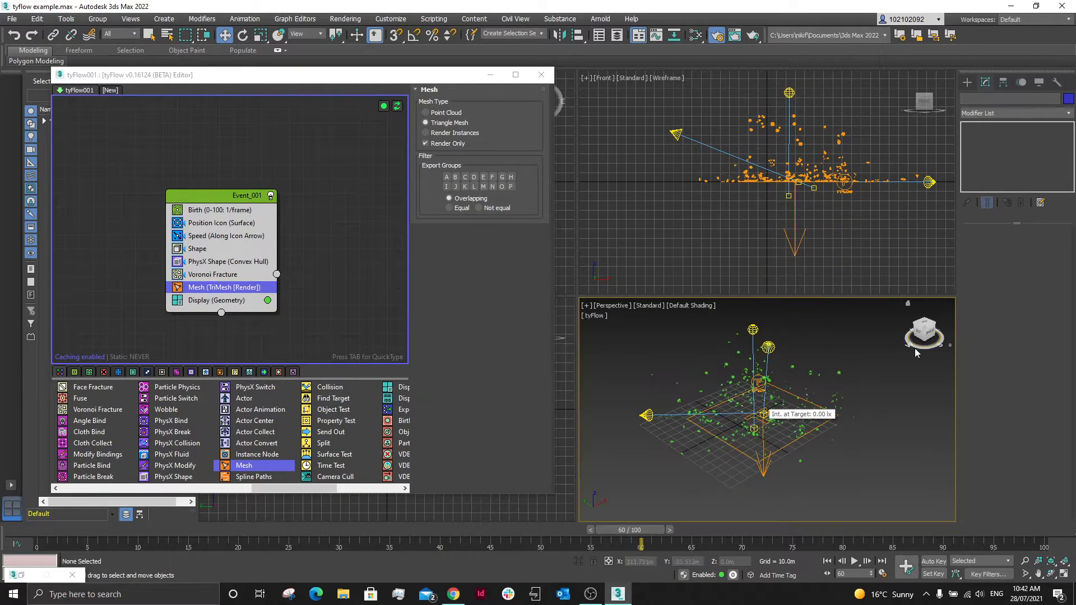
pyautogui.click(751, 330)
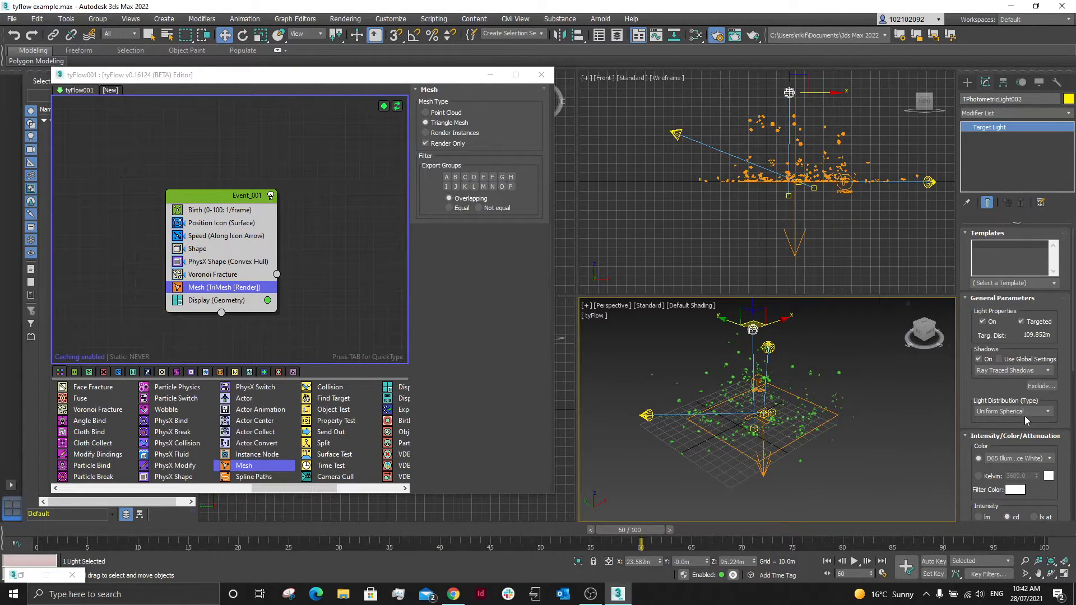
pyautogui.click(1021, 412)
pyautogui.click(1006, 429)
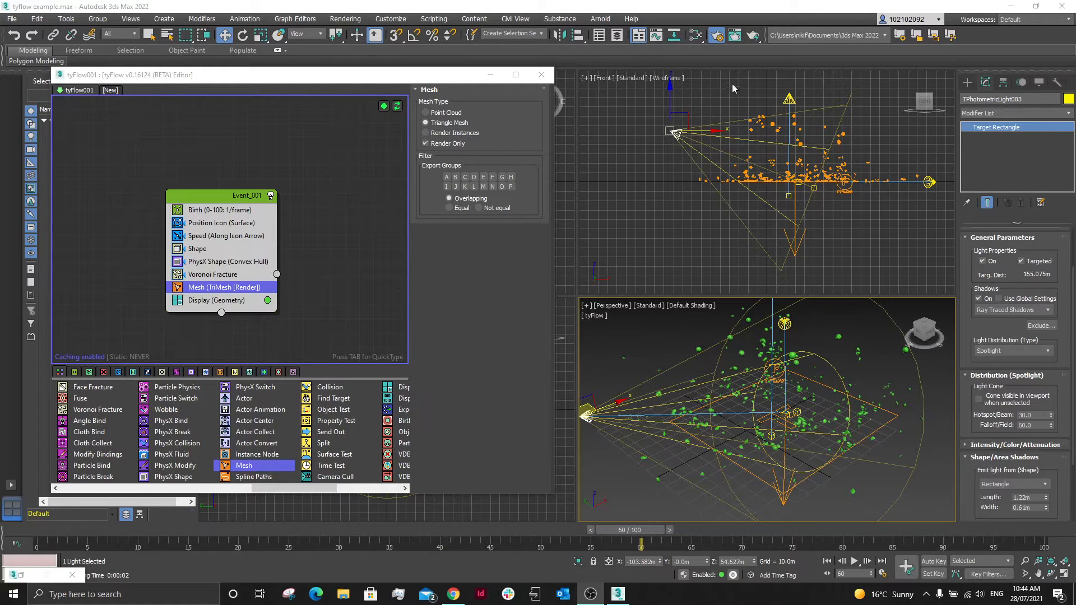
# Search the Slate Material Editor for PBR and add a PBR Material (Spec/Gloss) node to View1.
pyautogui.click(695, 35)
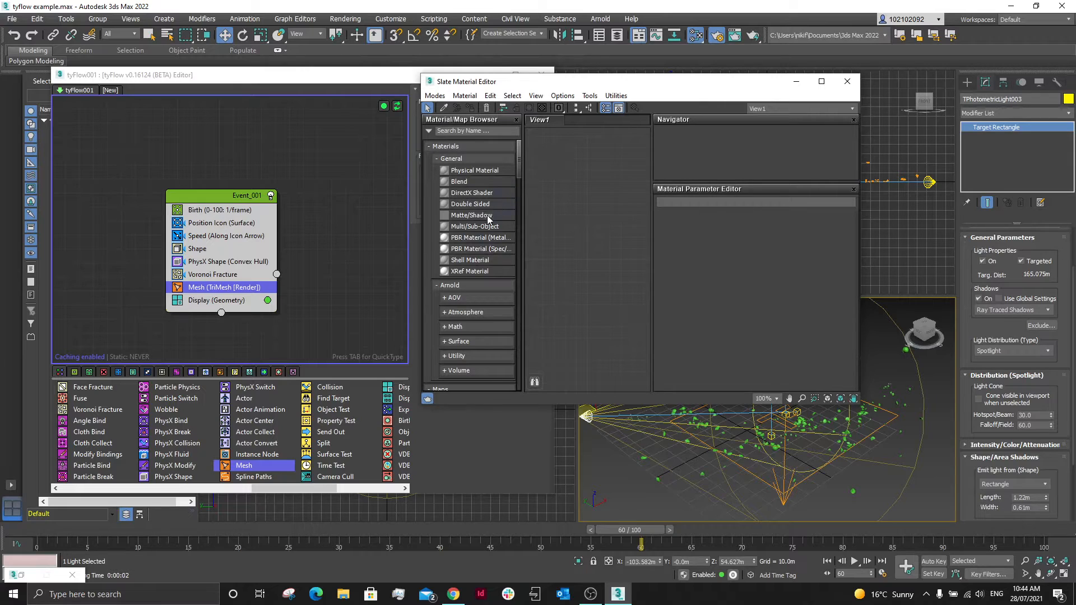
pyautogui.scroll(-2, 470, 246)
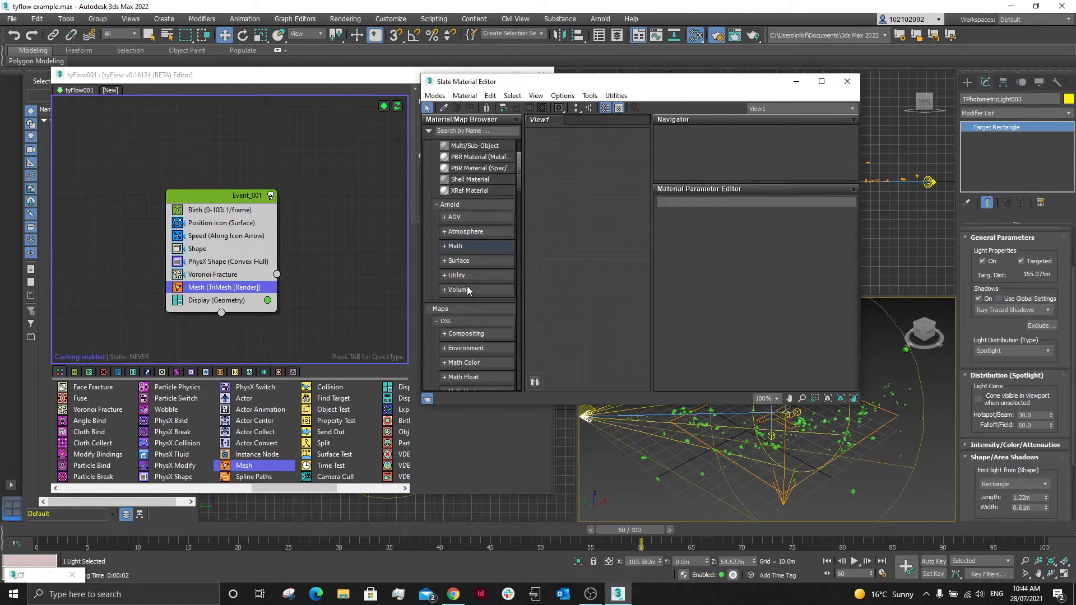
pyautogui.click(445, 262)
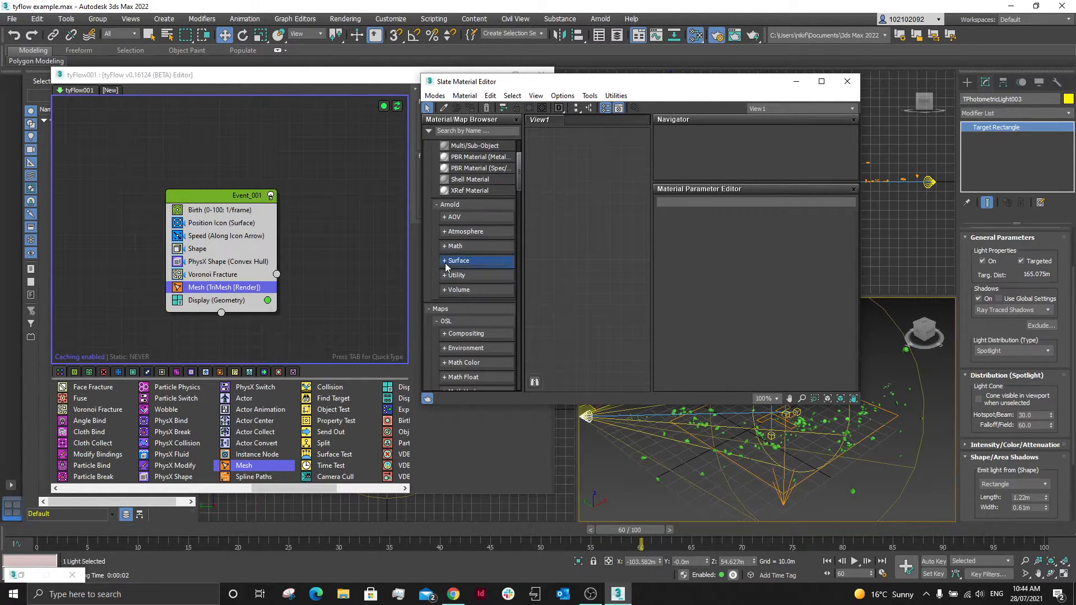
pyautogui.click(446, 231)
pyautogui.scroll(2, 446, 227)
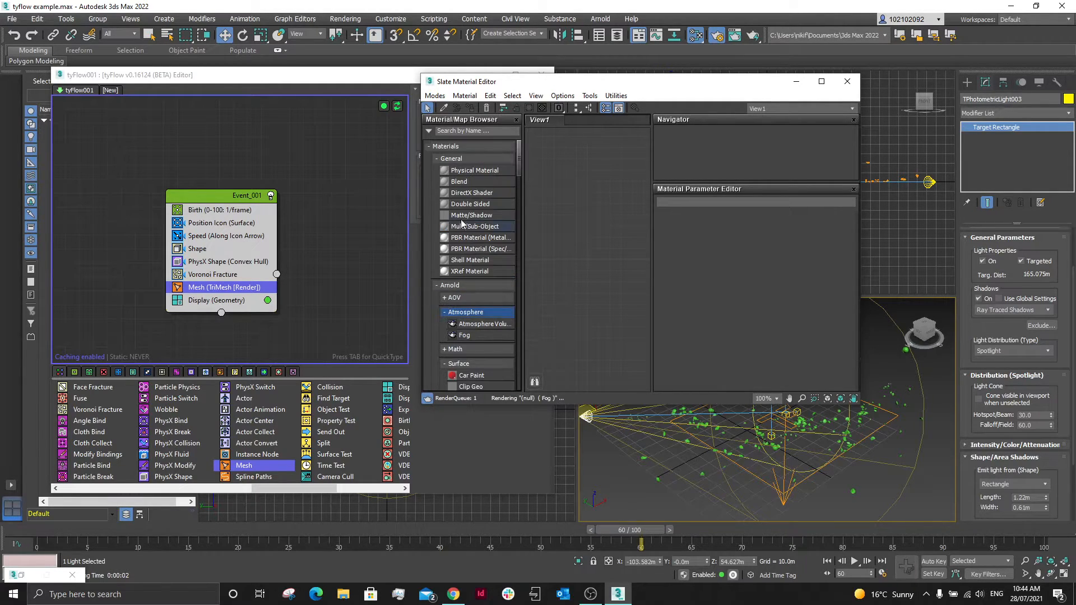
pyautogui.click(452, 131)
pyautogui.write('PBR')
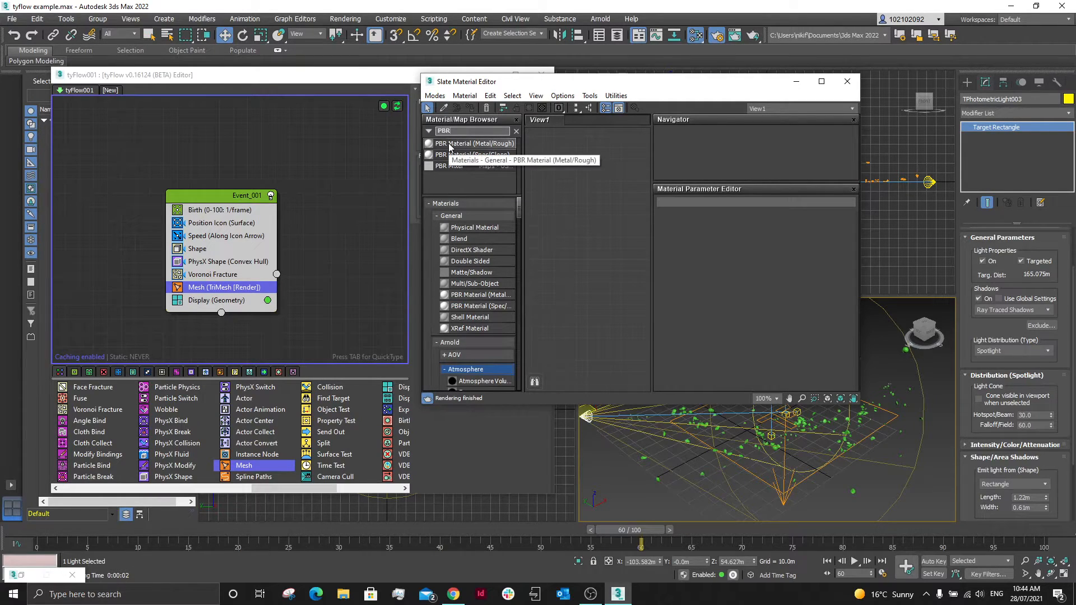
pyautogui.click(461, 155)
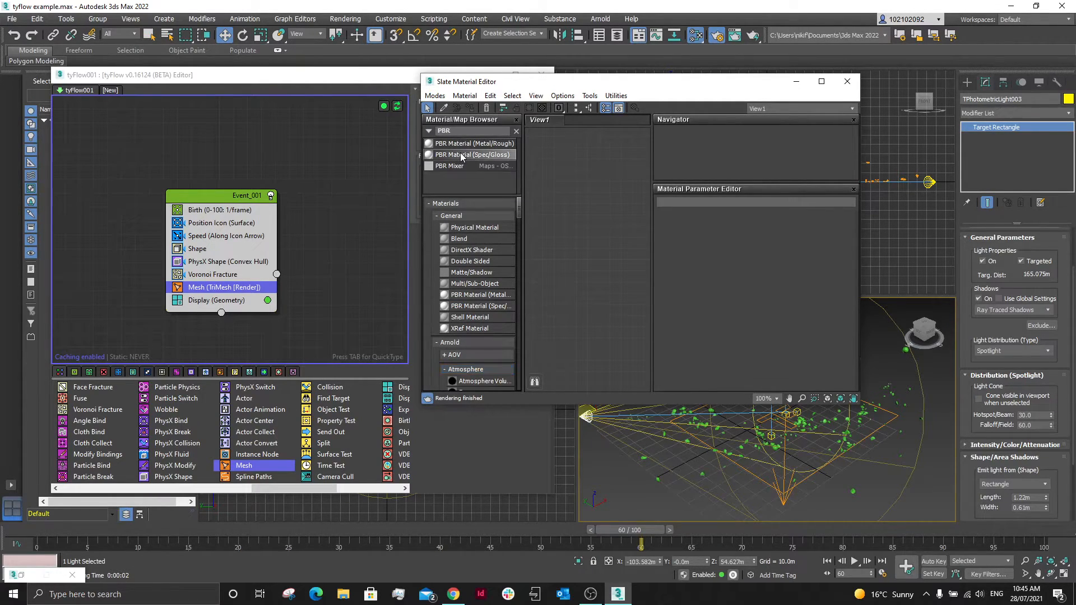
pyautogui.moveTo(589, 214); pyautogui.dragTo(589, 214)
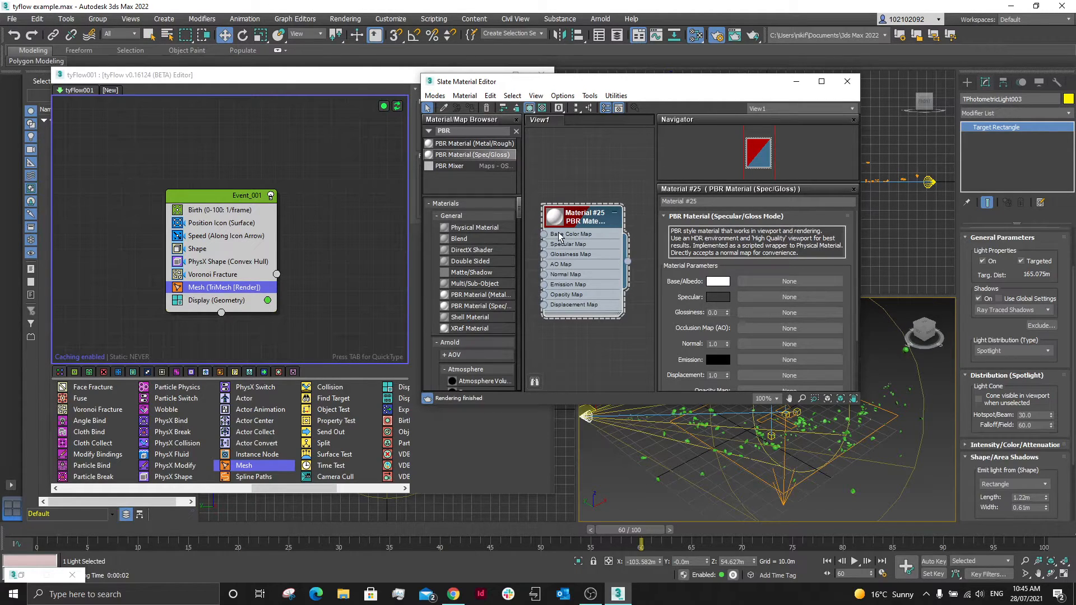
# Set the PBR material's Base/Albedo colour to a saturated cyan with a hue of 0.527.
pyautogui.click(719, 281)
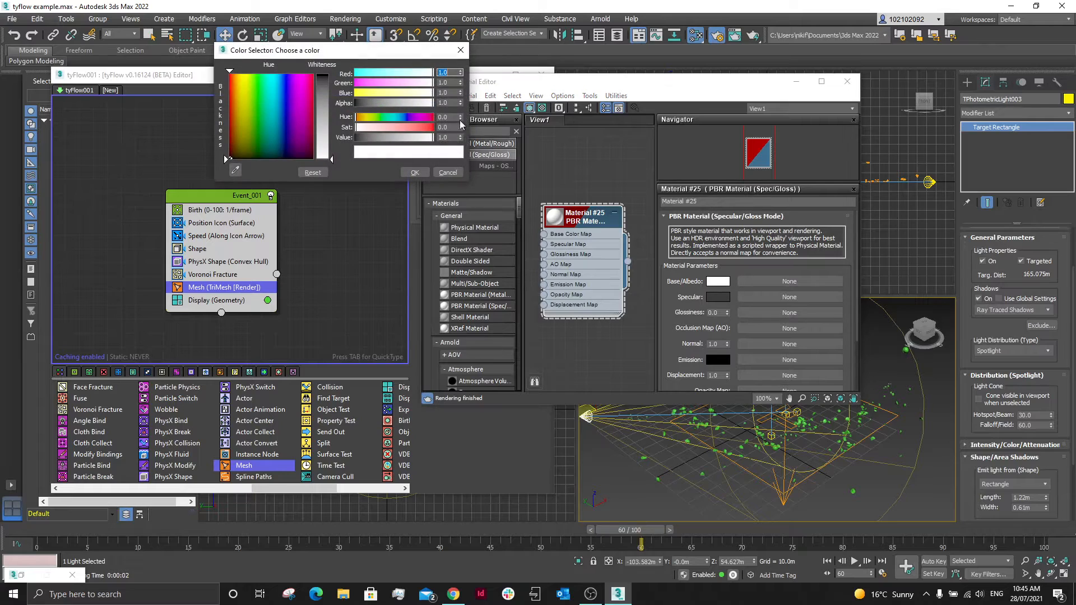
pyautogui.click(276, 118)
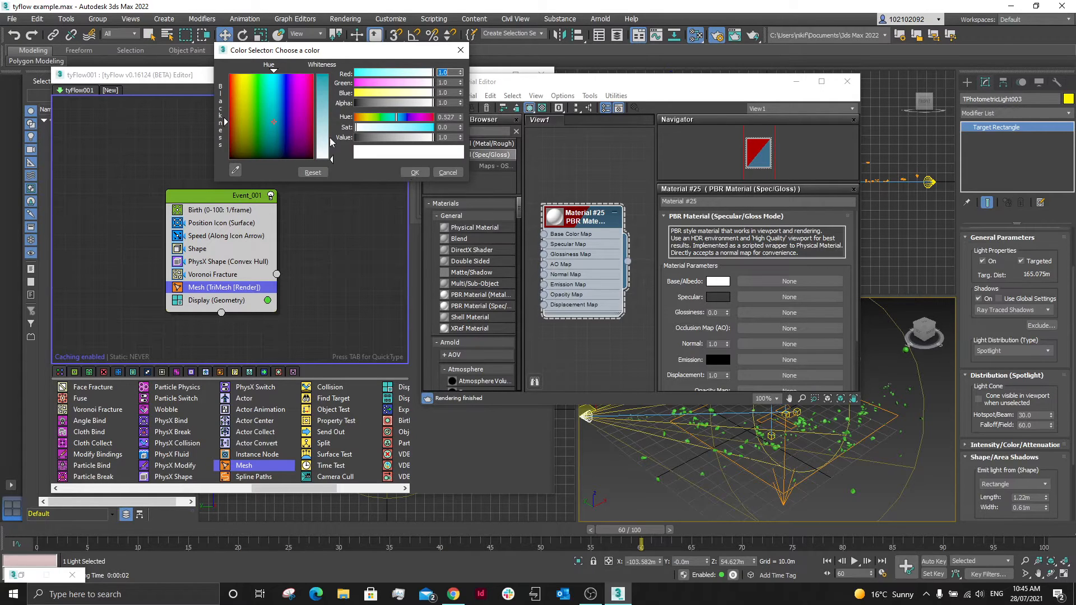
pyautogui.moveTo(356, 128); pyautogui.dragTo(412, 141)
pyautogui.click(415, 172)
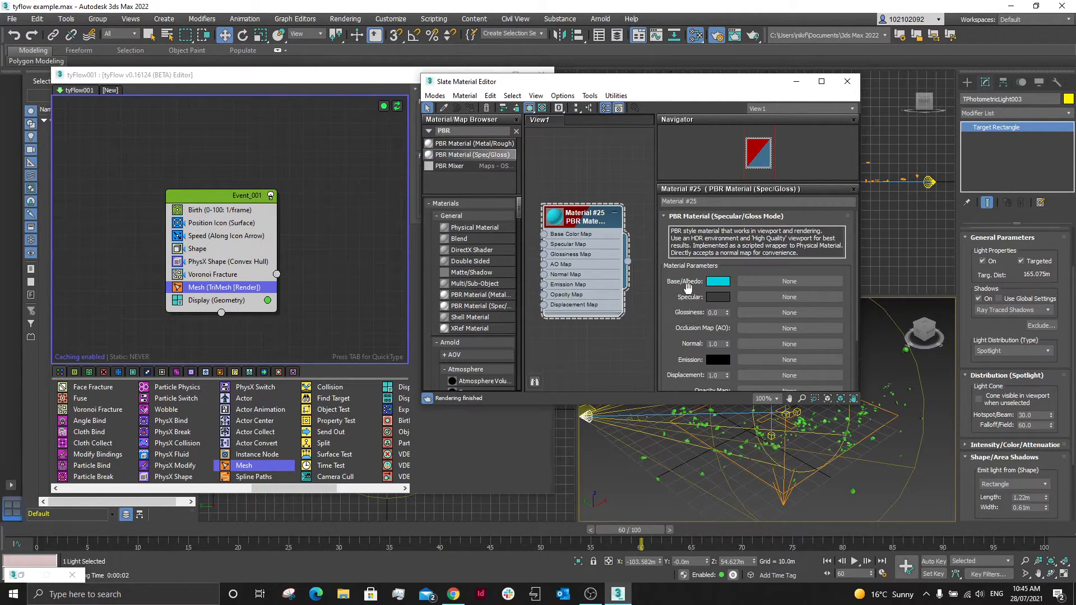
# Set the PBR material's Glossiness to 0.84.
pyautogui.scroll(-1, 695, 311)
pyautogui.click(727, 292)
pyautogui.moveTo(727, 295); pyautogui.dragTo(731, 285)
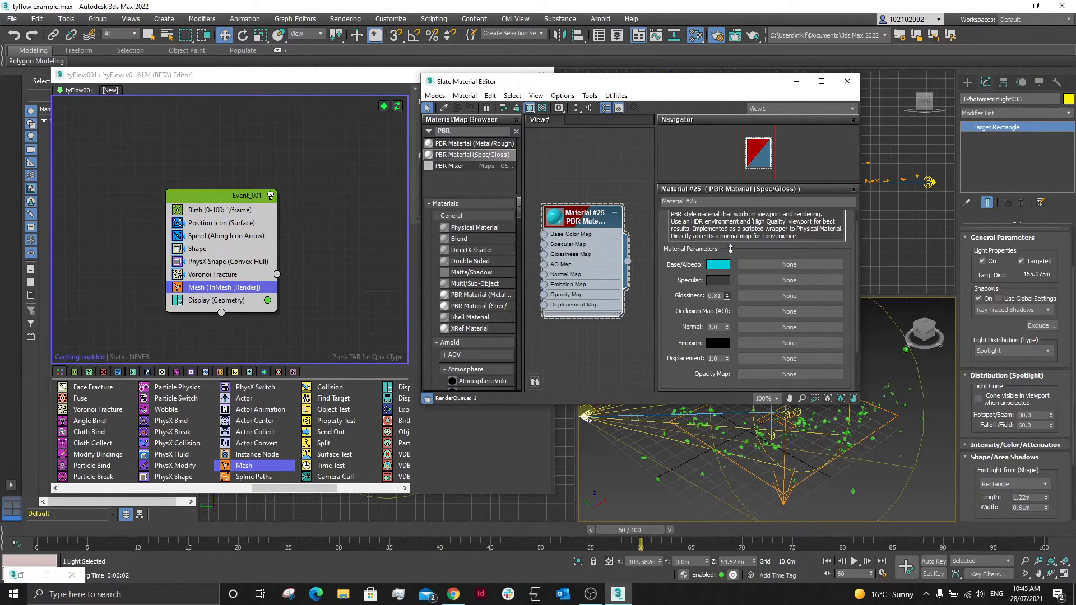
# Examine the PBR material's Emission colour in the colour selector.
pyautogui.scroll(-1, 689, 320)
pyautogui.scroll(-1, 689, 321)
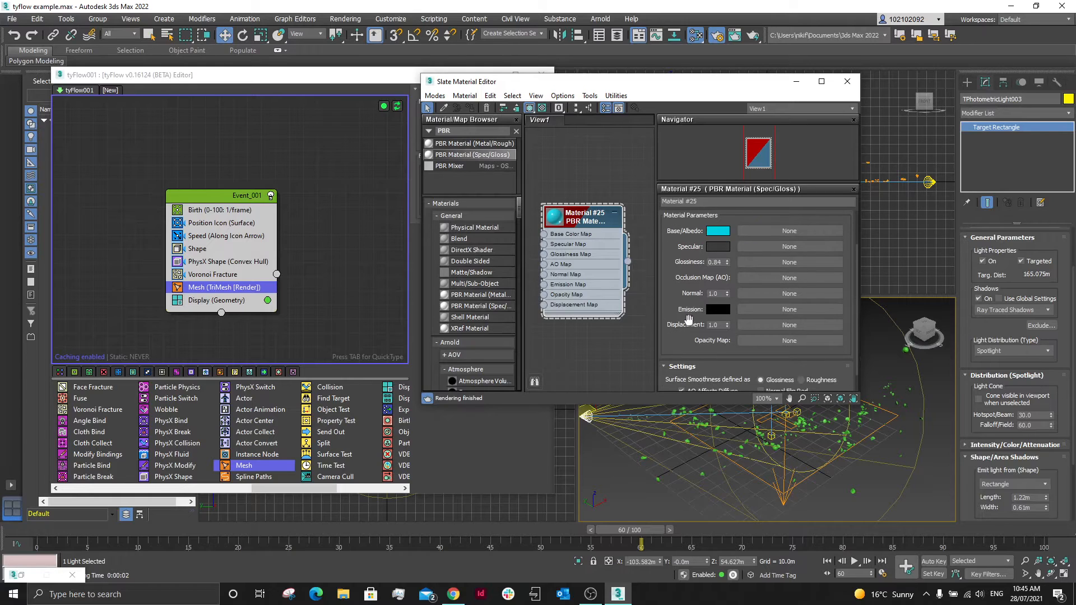
pyautogui.click(713, 312)
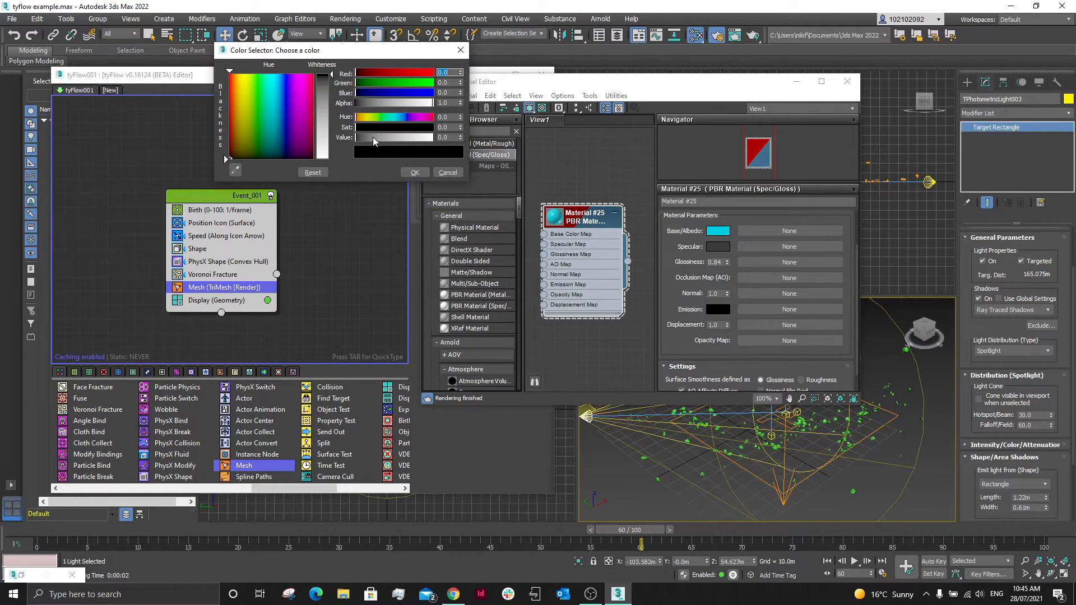
pyautogui.click(414, 172)
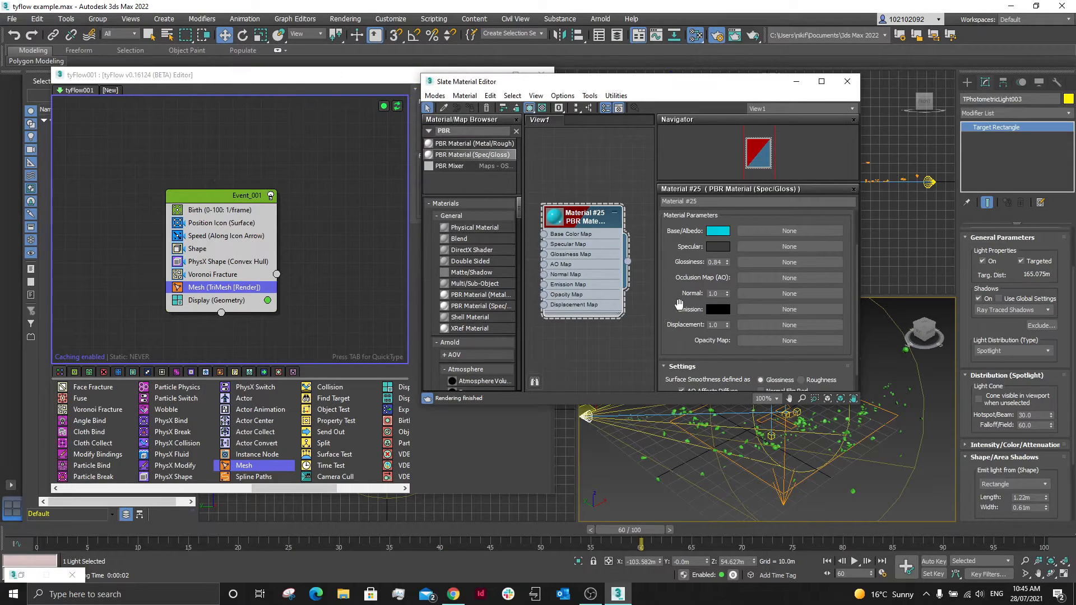
# Apply the cyan PBR (Spec/Gloss) material to the tyFlow particles in the Front viewport, then clear the selection and minimise the material editor.
pyautogui.scroll(-1, 677, 305)
pyautogui.scroll(-1, 677, 306)
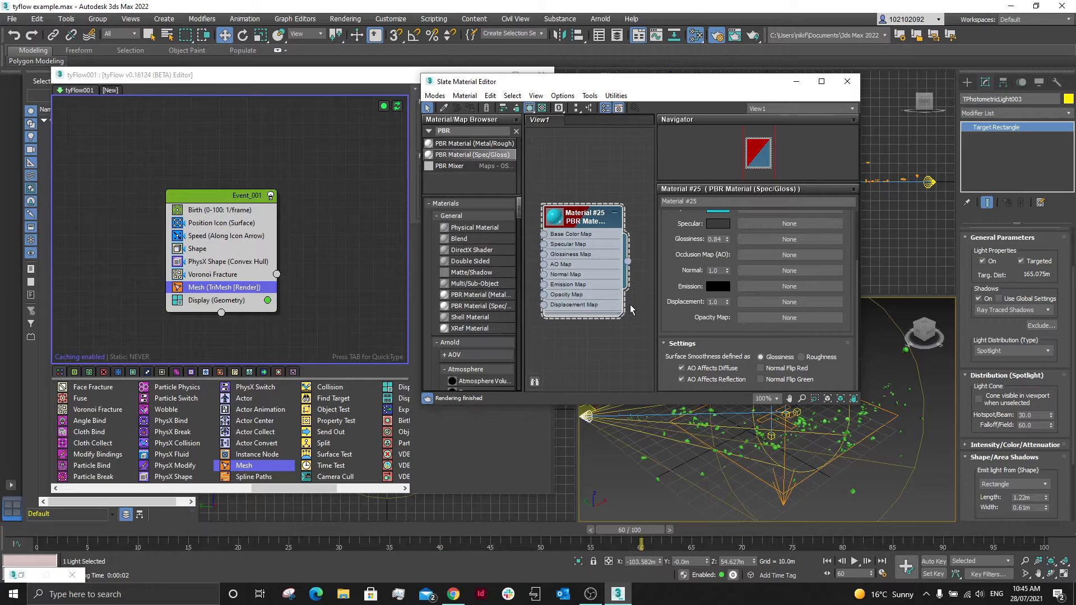
pyautogui.moveTo(627, 261); pyautogui.dragTo(804, 420)
pyautogui.moveTo(729, 89); pyautogui.dragTo(477, 94)
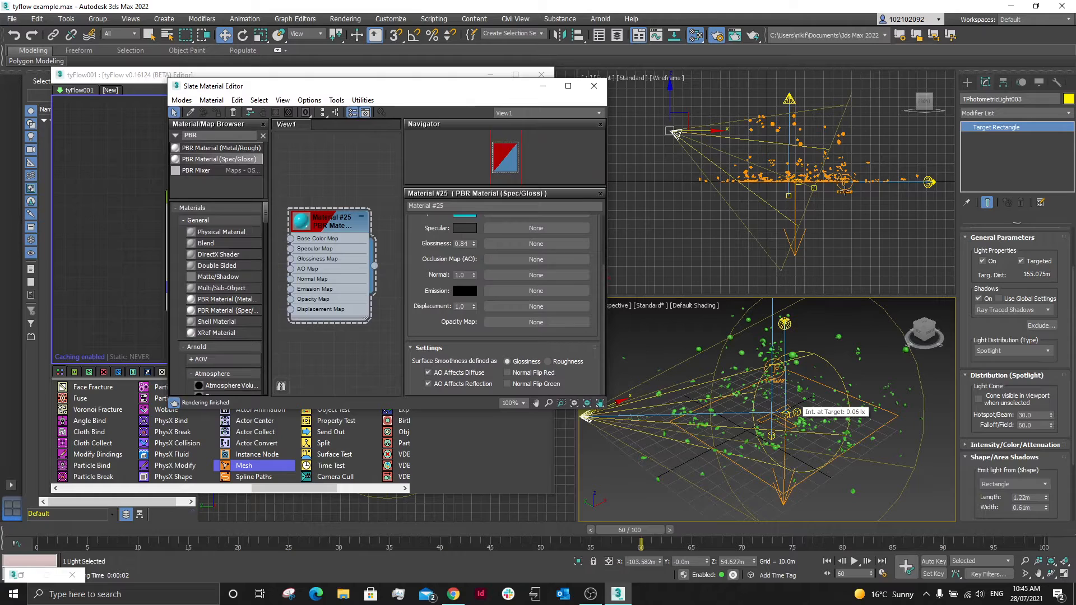
pyautogui.click(845, 192)
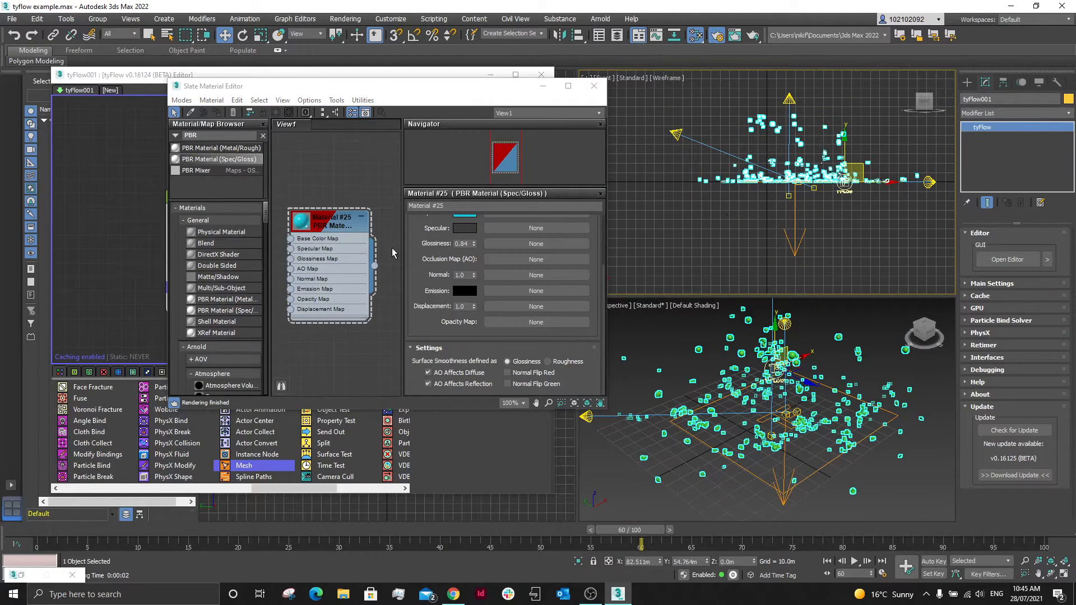
pyautogui.moveTo(374, 266); pyautogui.dragTo(844, 183)
pyautogui.click(833, 329)
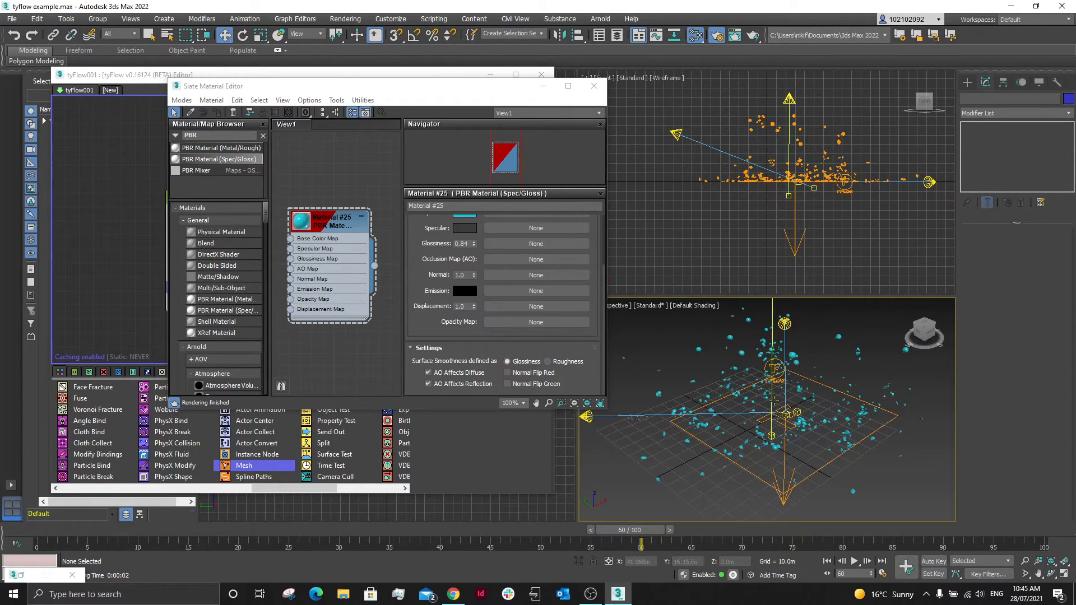
pyautogui.click(543, 85)
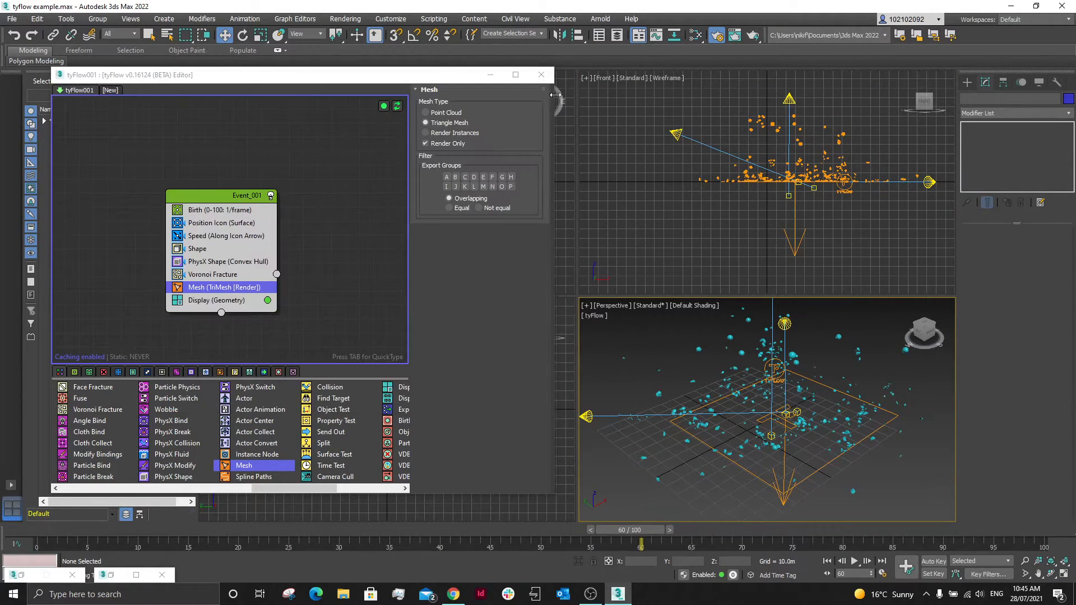
# Render the Perspective view with Arnold over the range 0 to 100, saving the output as JPEG in the renderoutput folder.
pyautogui.click(716, 37)
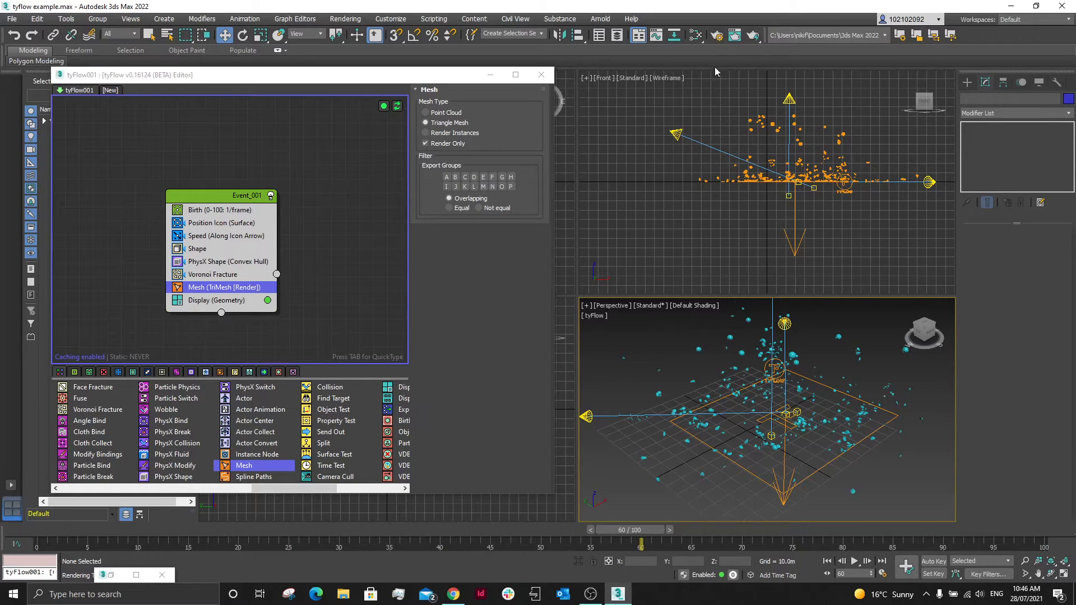
pyautogui.click(718, 37)
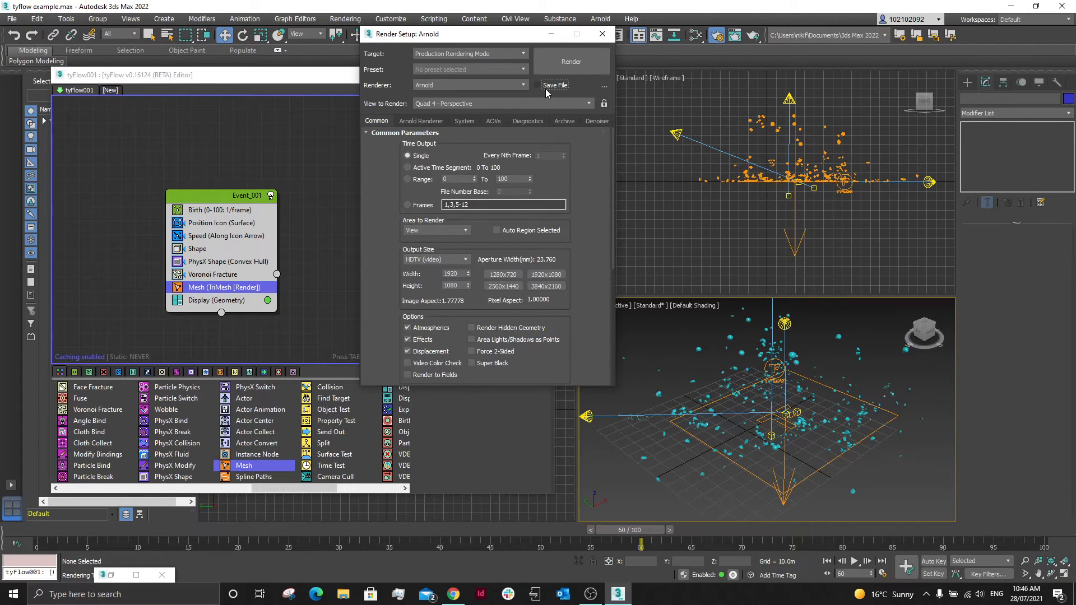
pyautogui.click(604, 87)
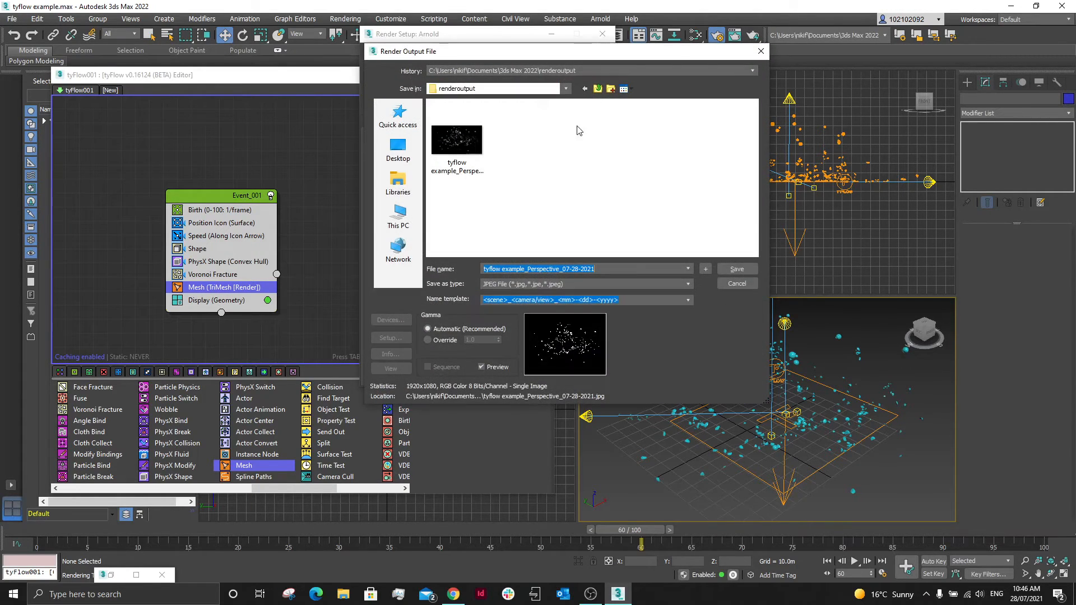
pyautogui.click(736, 269)
pyautogui.click(601, 303)
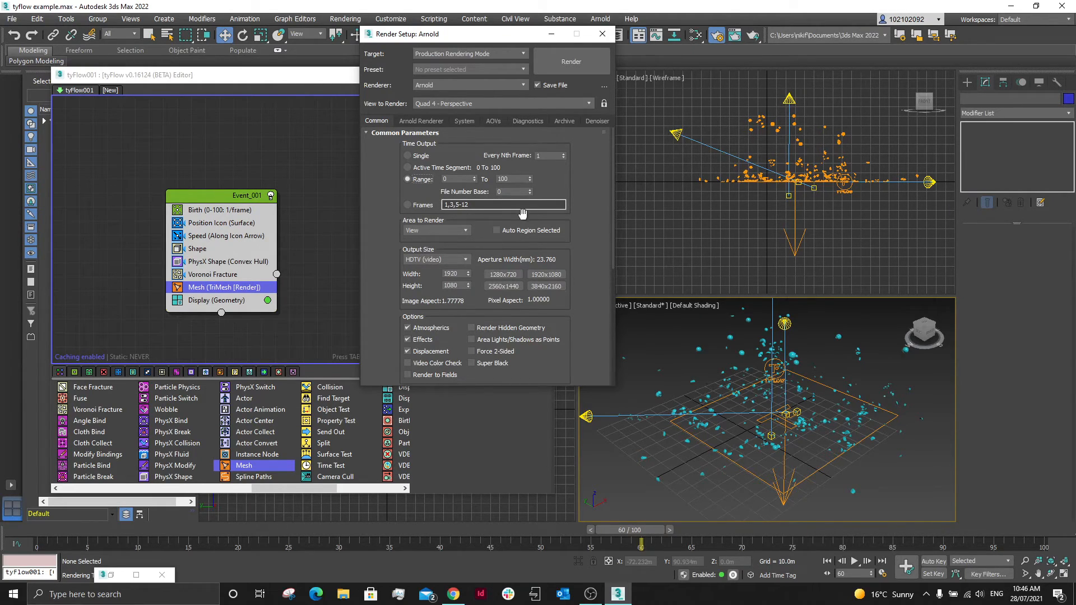
pyautogui.click(571, 62)
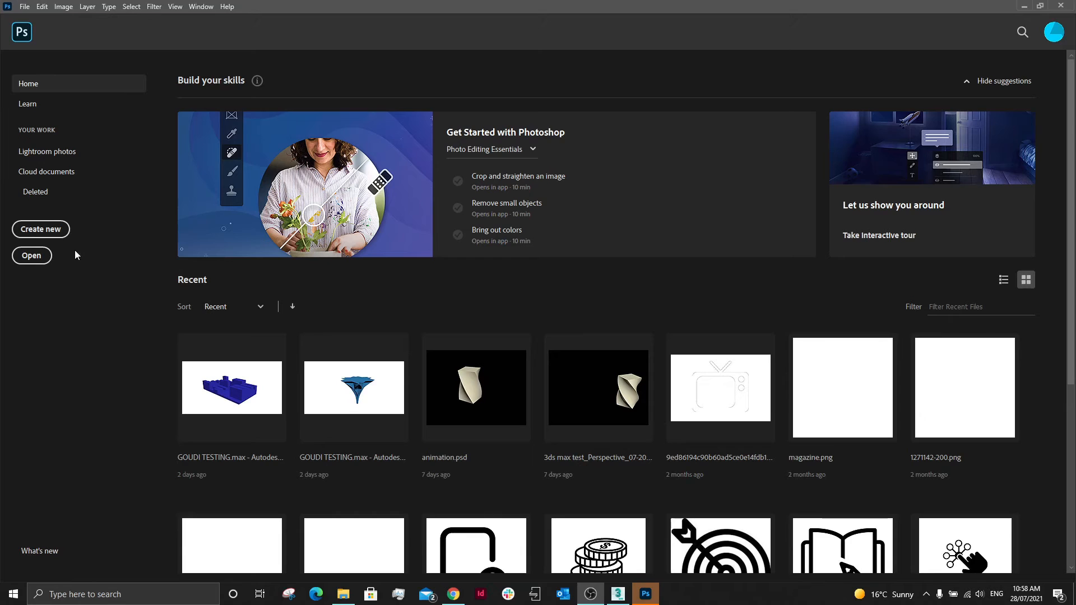
# Switch to Photoshop and start creating a new document.
pyautogui.click(52, 230)
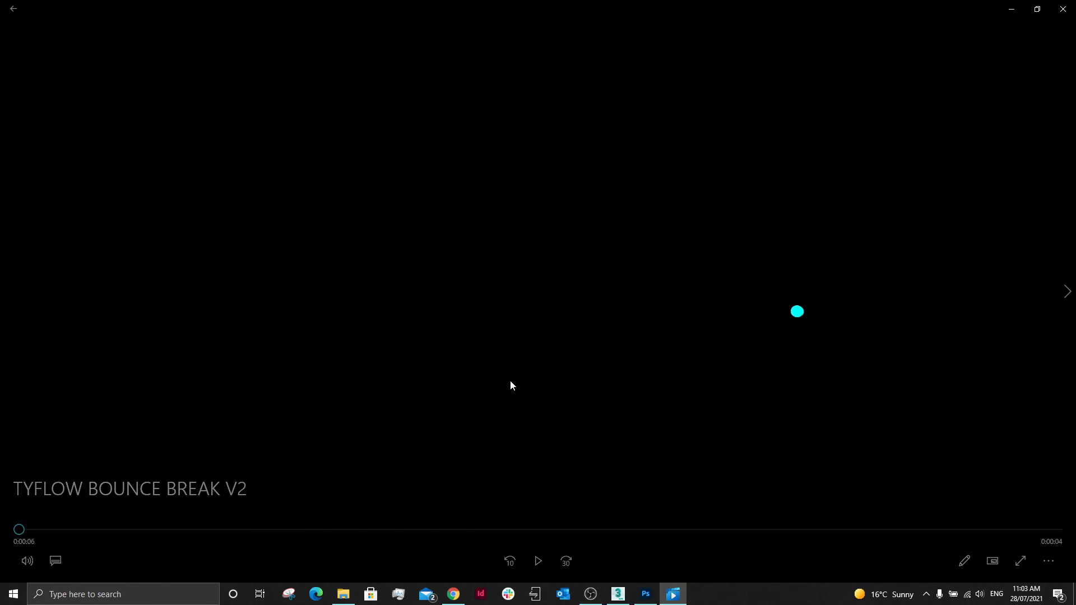
# Switch to the video player and play the TYFLOW BOUNCE BREAK V2 animation.
pyautogui.click(536, 557)
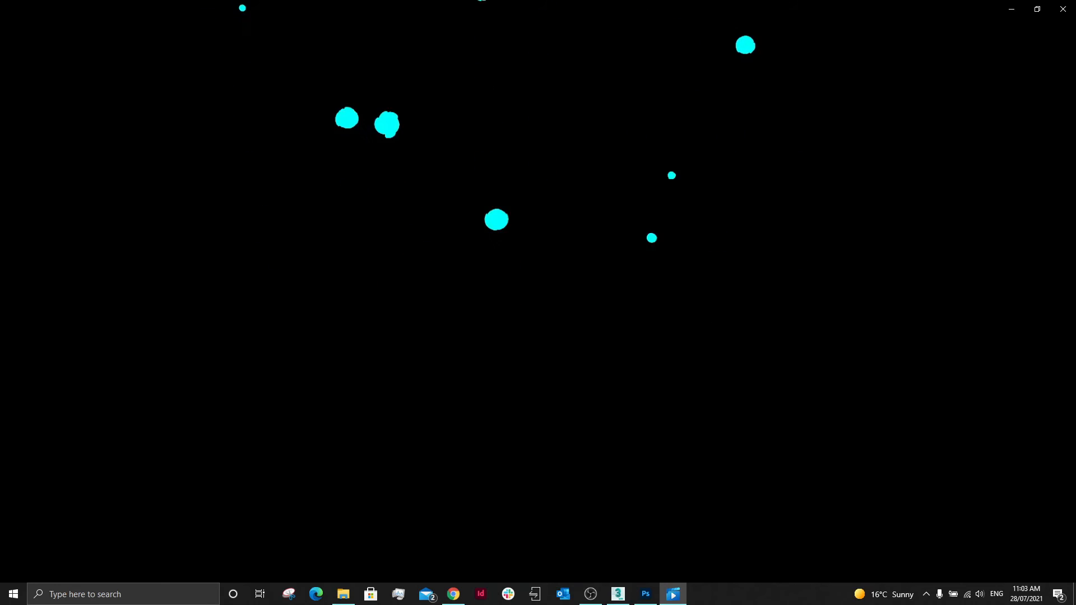